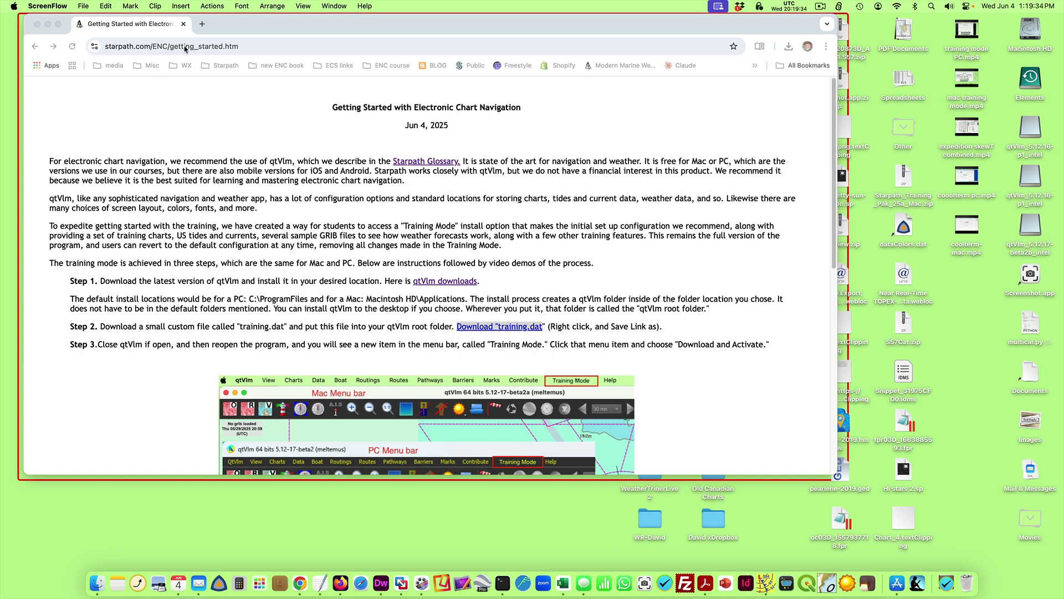
Step: Look through the "Getting Started with Electronic Chart Navigation" page, including its three installation steps and the setup videos
left_click_drag(255, 47, 100, 47)
left_click(196, 170)
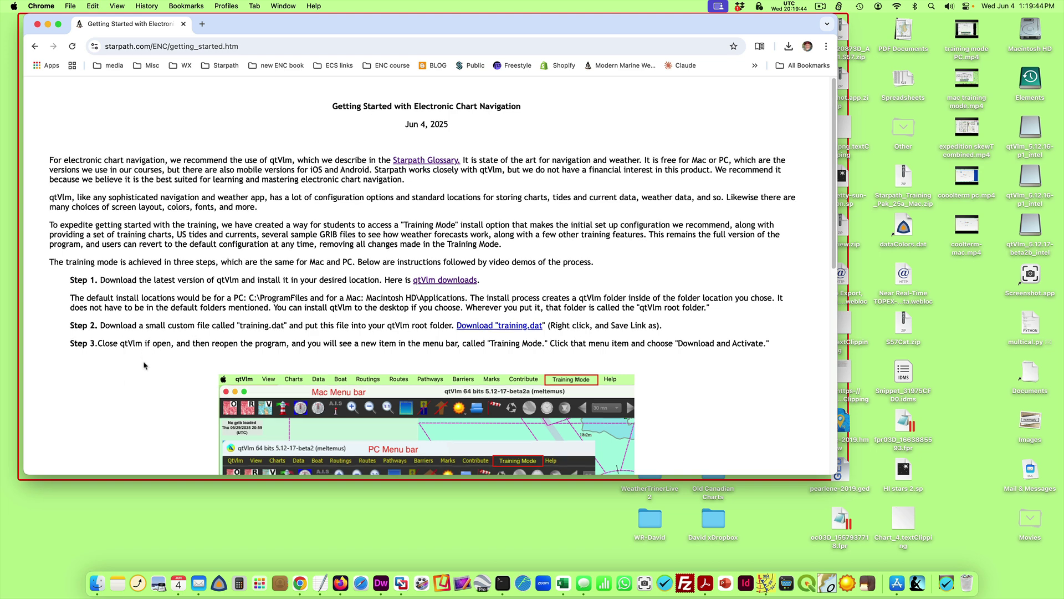
scroll(143, 365, "down", 10)
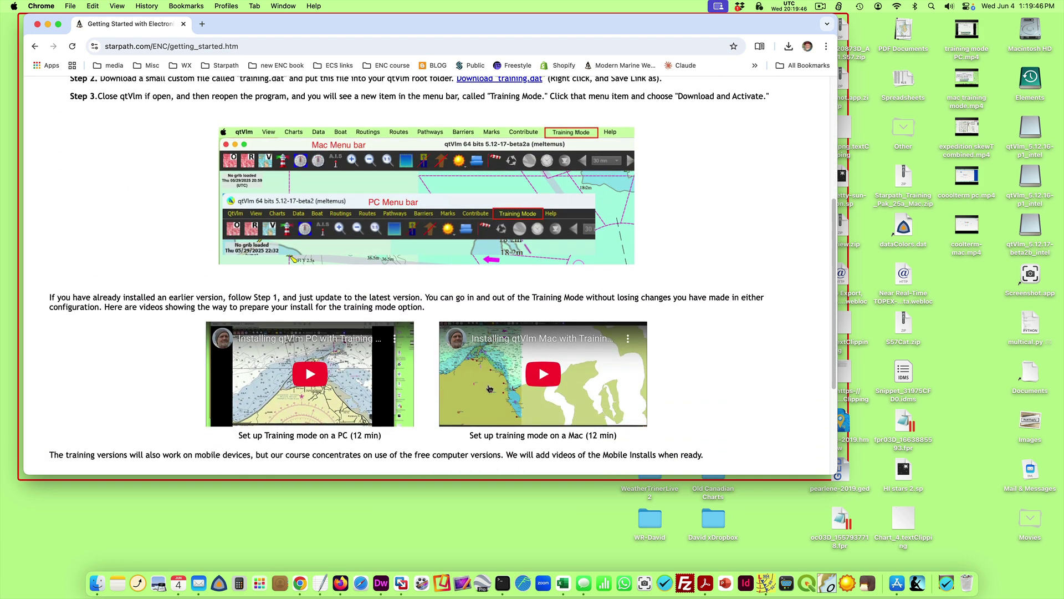
scroll(100, 219, "up", 1)
scroll(100, 219, "up", 9)
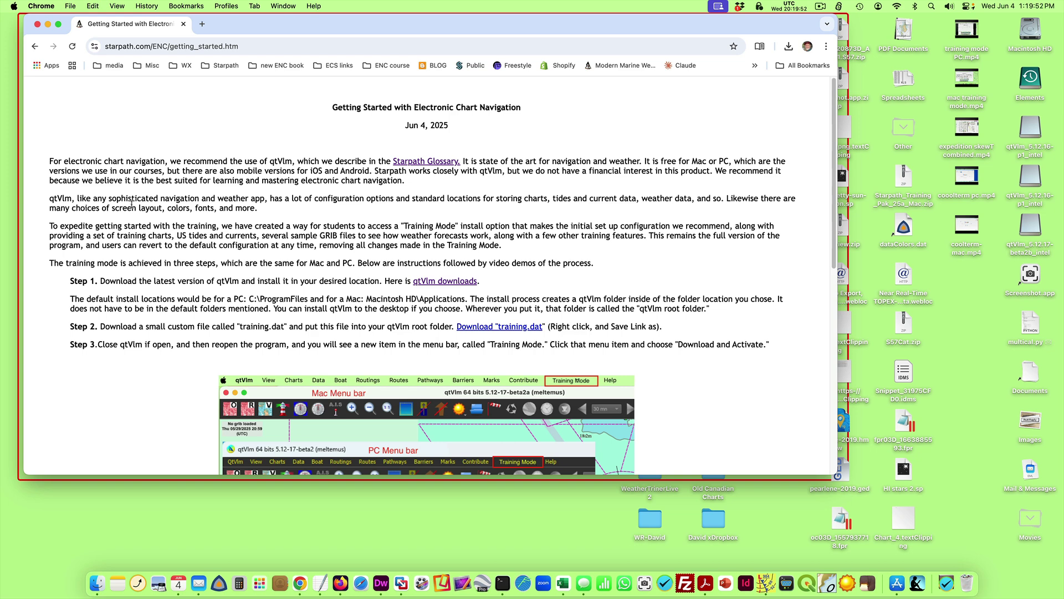
Step: Open the Starpath Glossary entry for qtVlm and read its description and list of features
left_click(438, 166)
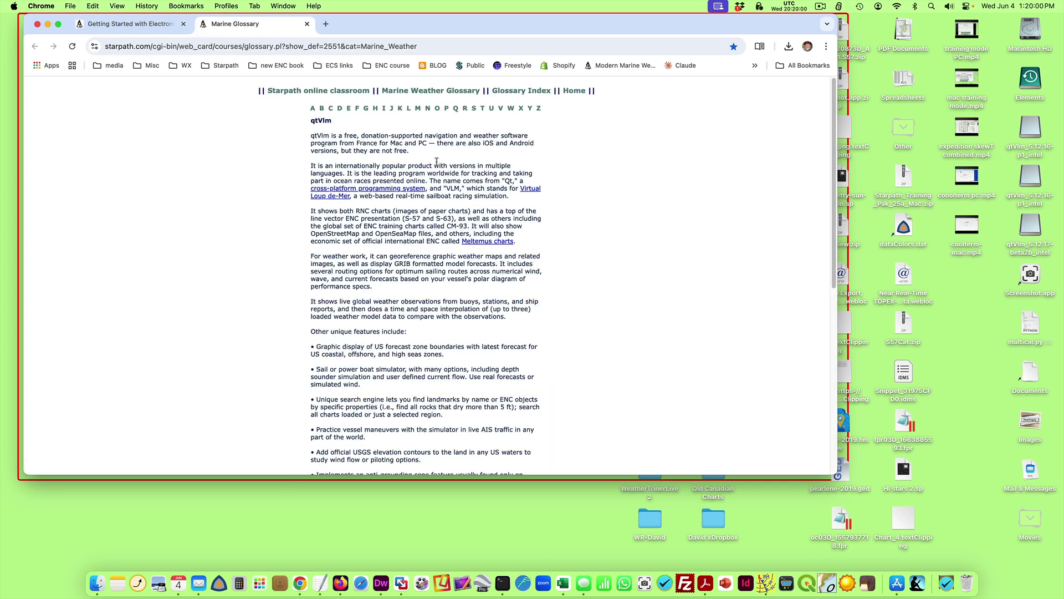
scroll(437, 161, "down", 1)
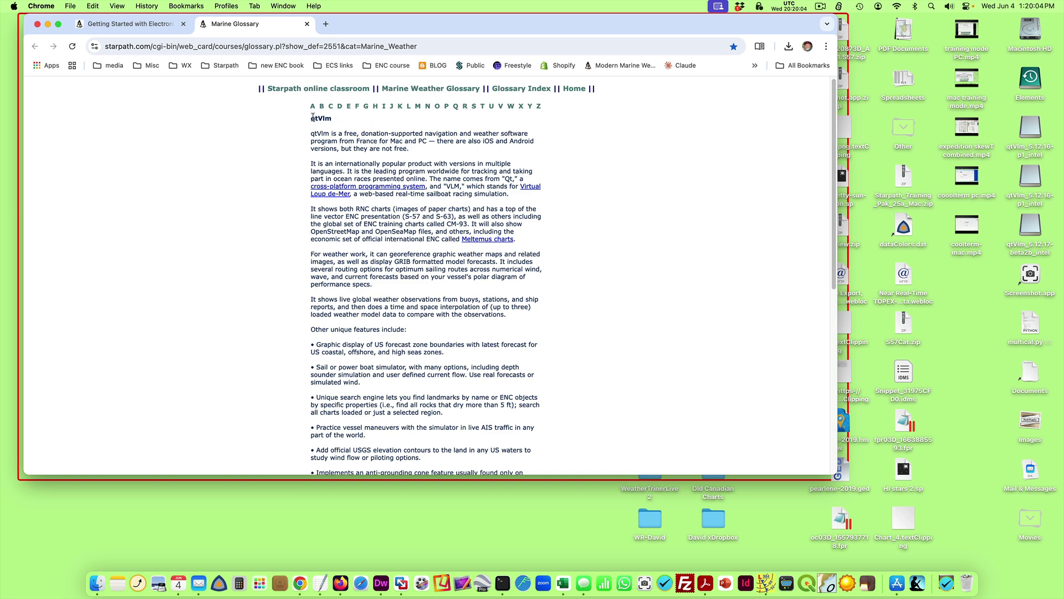
left_click_drag(315, 118, 380, 126)
scroll(415, 175, "down", 2)
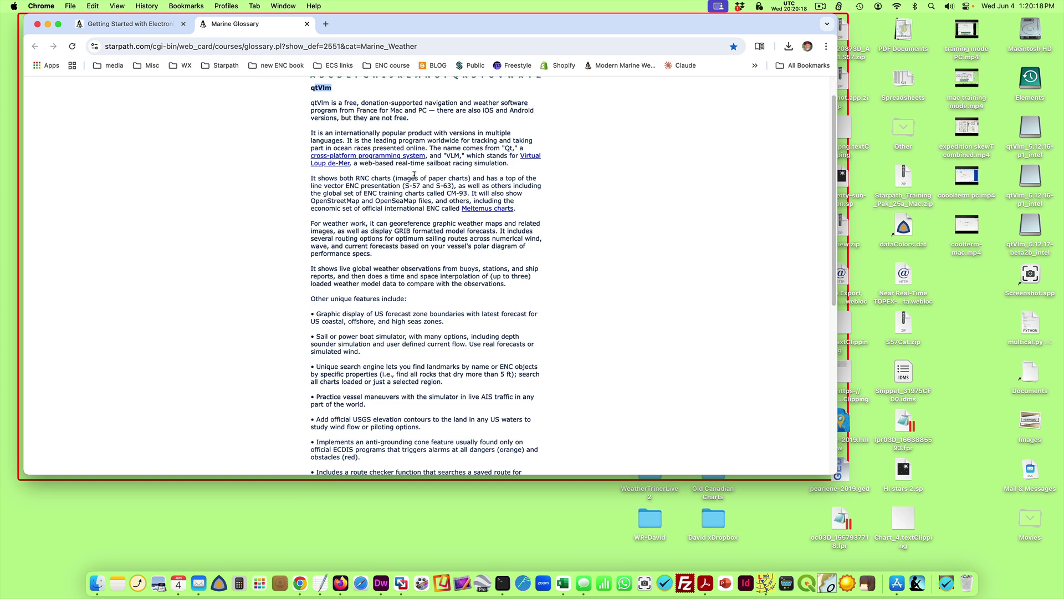
scroll(414, 174, "down", 3)
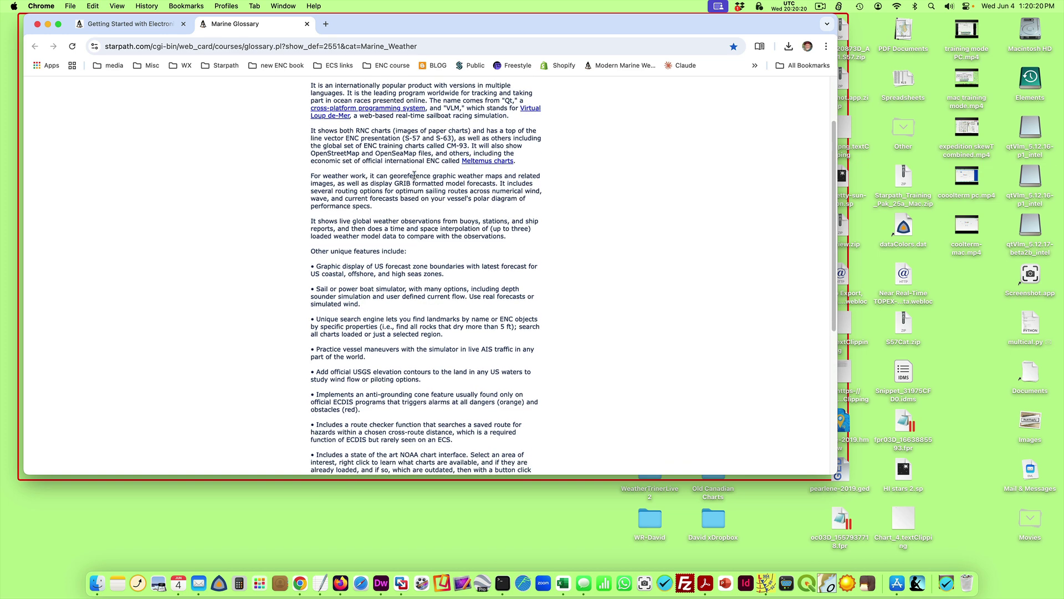
scroll(414, 174, "up", 5)
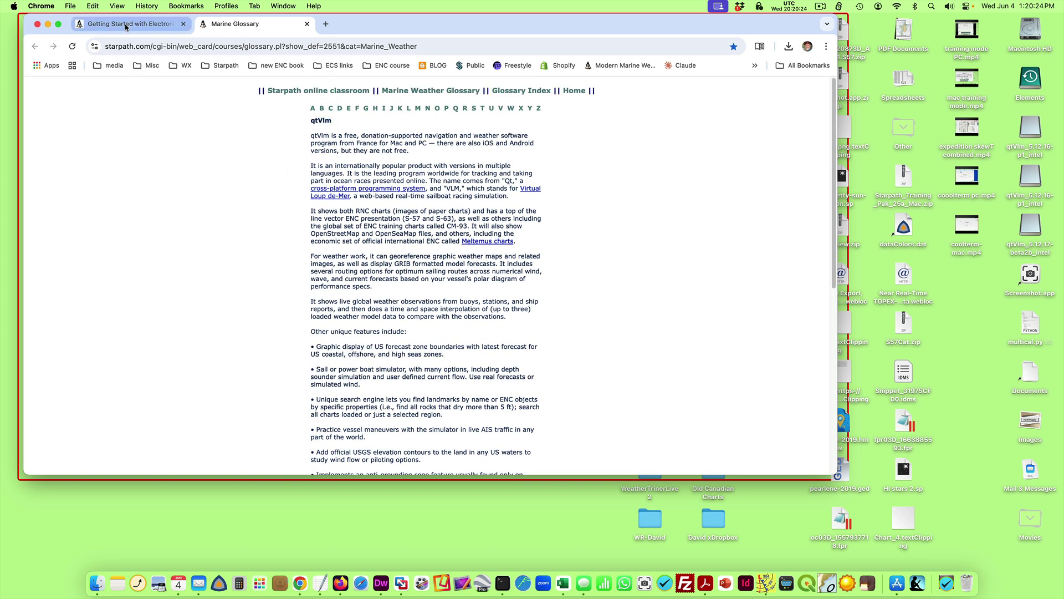
Step: Return to the Getting Started page, follow its qtVlm downloads link and open the Mac OS category
left_click(142, 26)
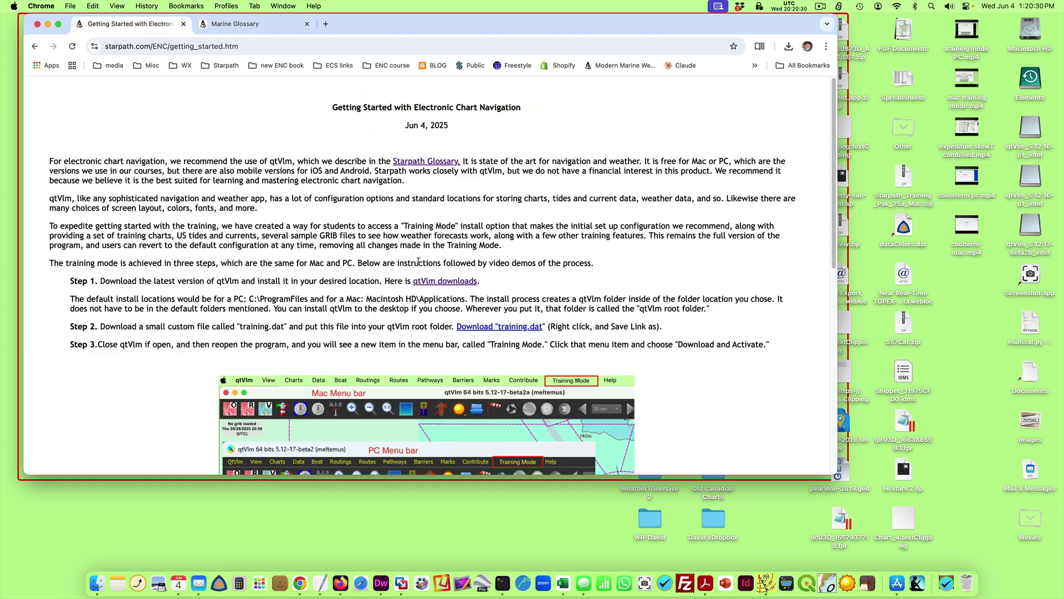
left_click(454, 284)
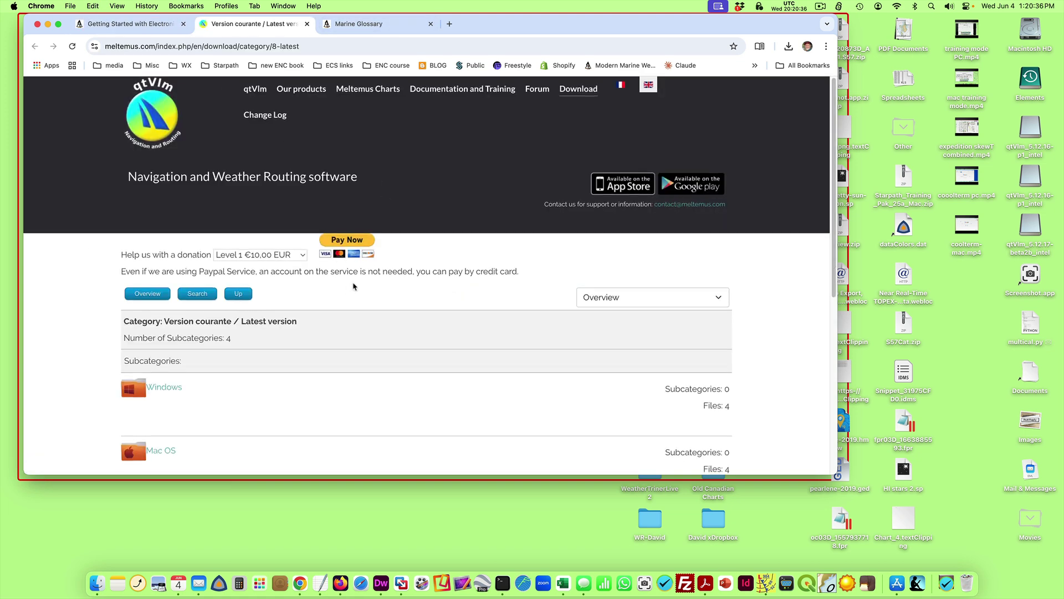
scroll(354, 287, "down", 5)
scroll(355, 285, "down", 1)
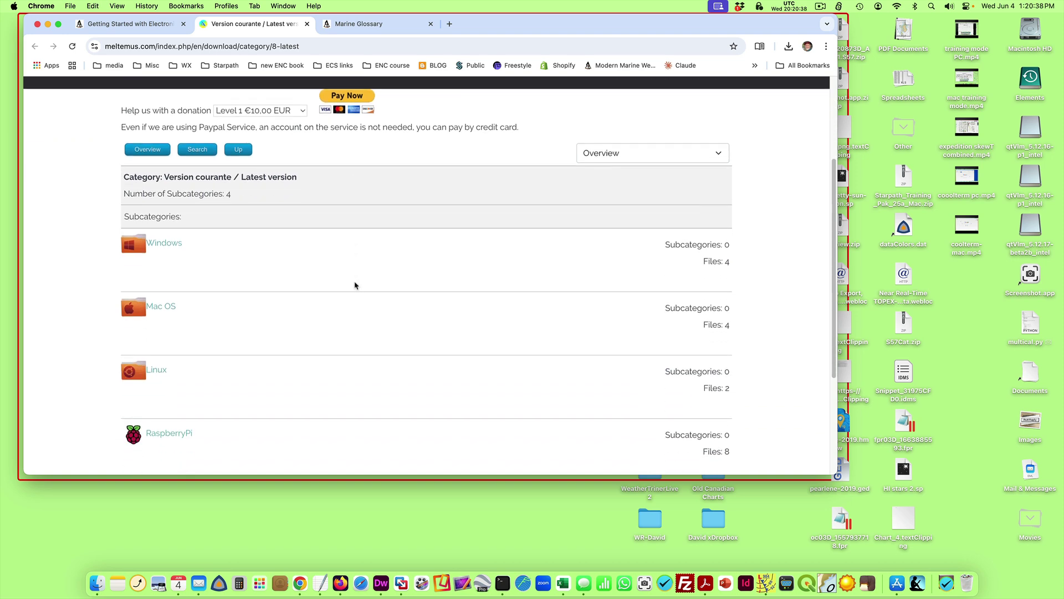
left_click(154, 305)
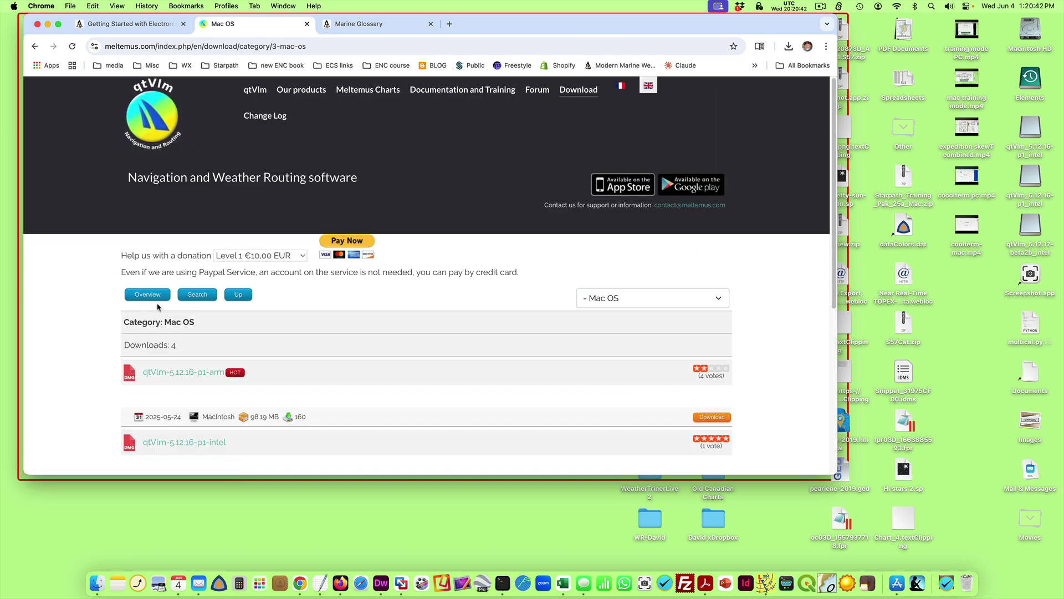
Step: Download the qtVlm-5.12.16-p1-intel disk image and save it to the Downloads folder under its default name
scroll(107, 340, "down", 2)
scroll(105, 342, "down", 6)
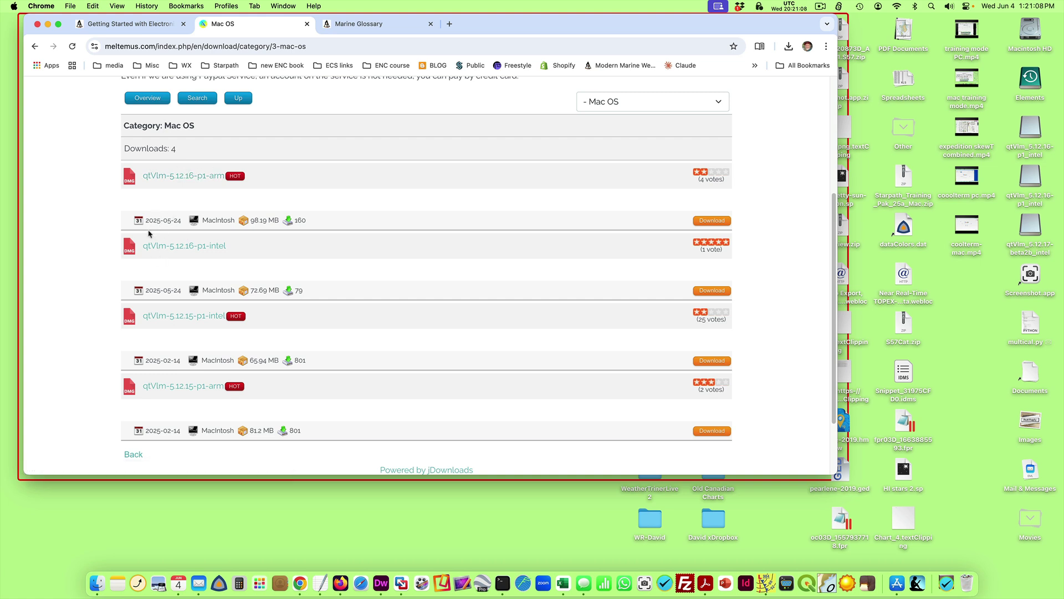
left_click(179, 250)
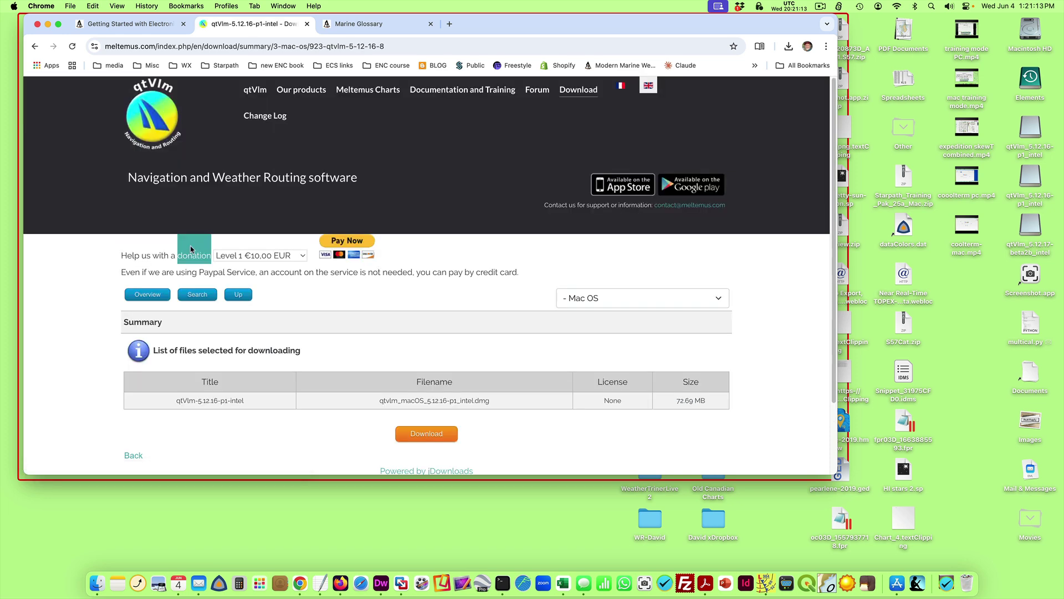
left_click(439, 436)
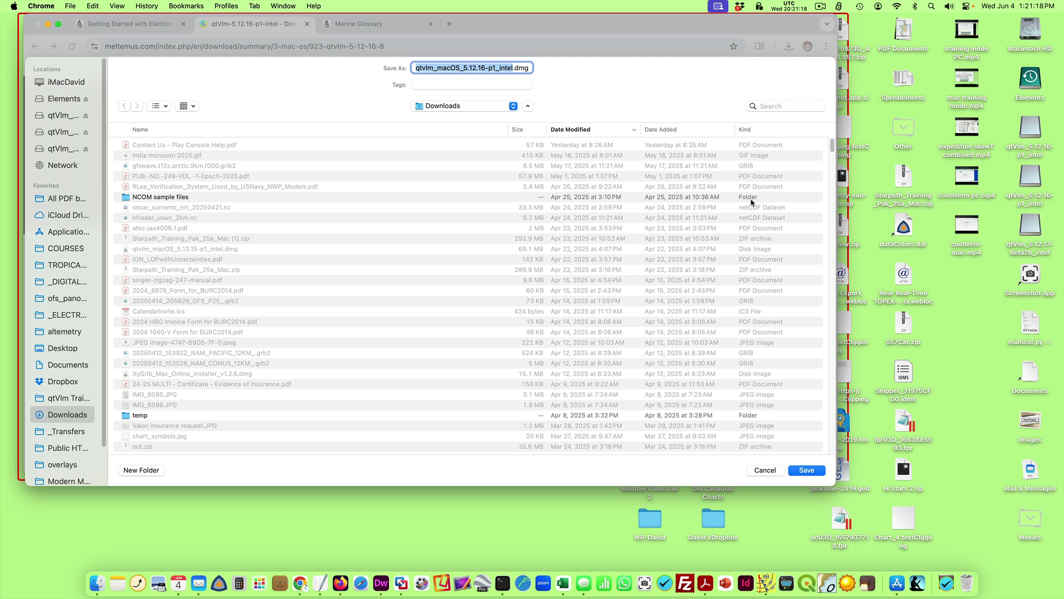
left_click(804, 472)
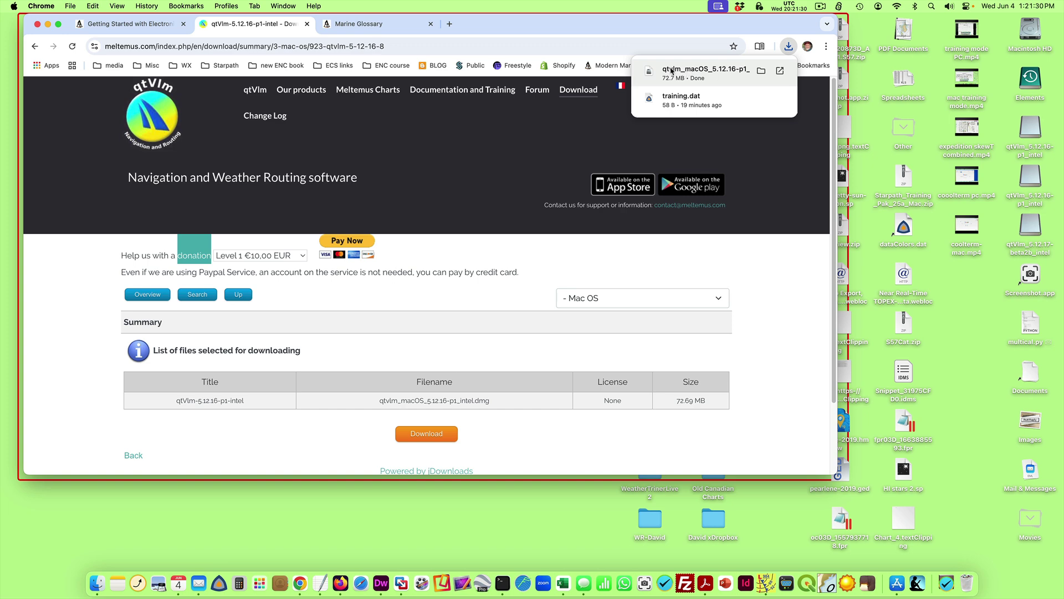
Step: Show the downloaded qtvlm_macOS_5.12.16-p1_intel.dmg in Finder and open the disk image
left_click(762, 71)
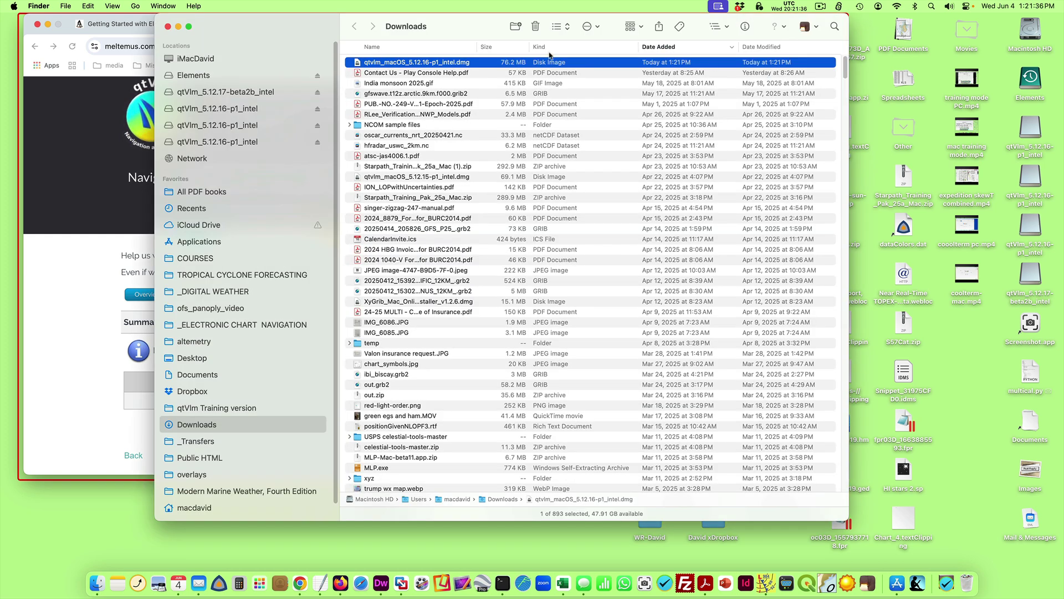
double_click(427, 66)
left_click_drag(391, 98, 390, 75)
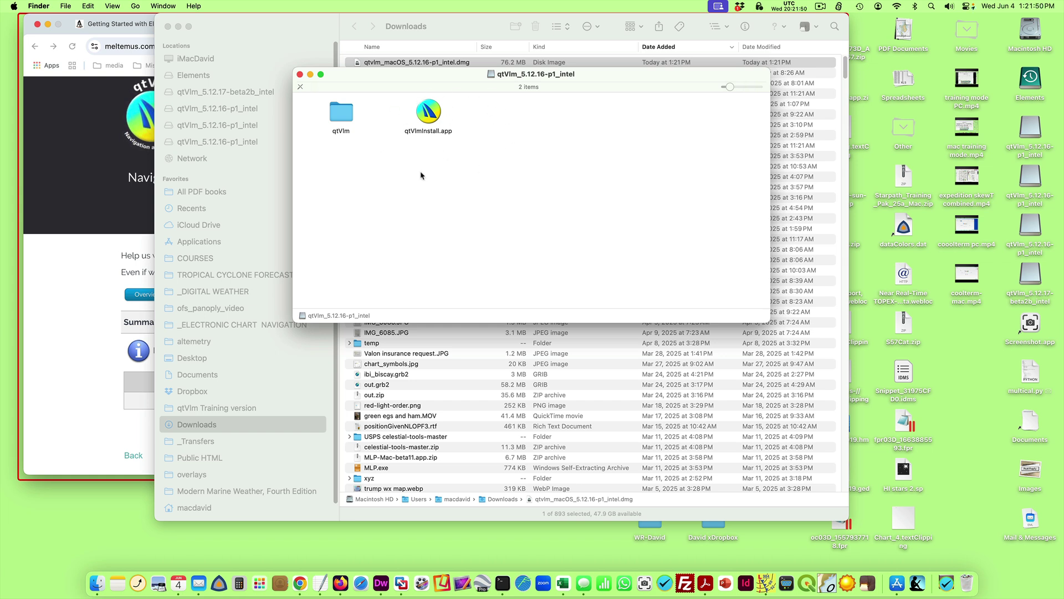
Step: Copy the qtVlm folder from the disk image and paste it into the Applications folder
left_click(342, 118)
left_click(89, 6)
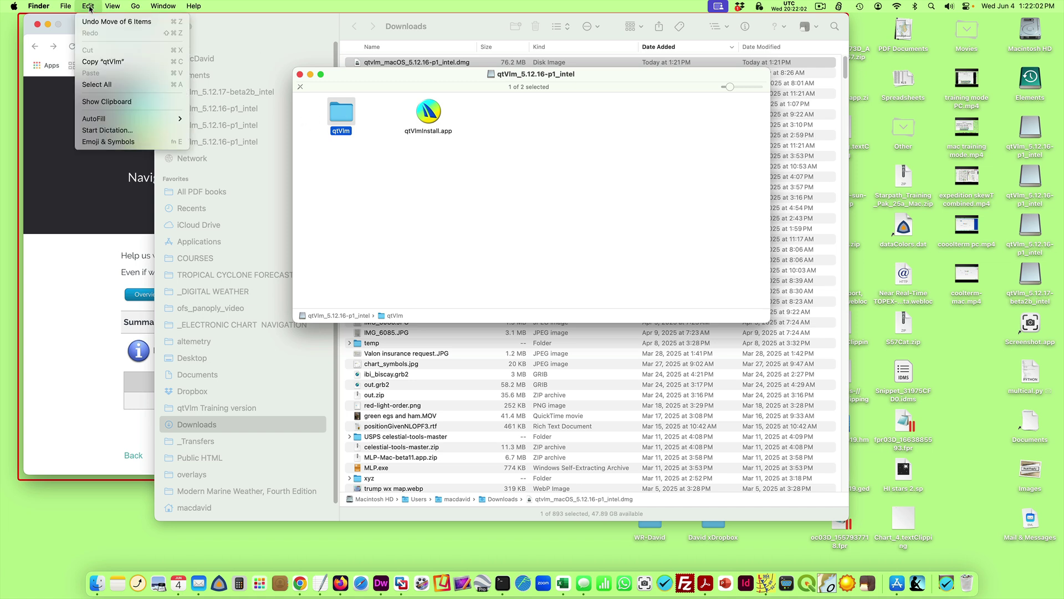
left_click(128, 62)
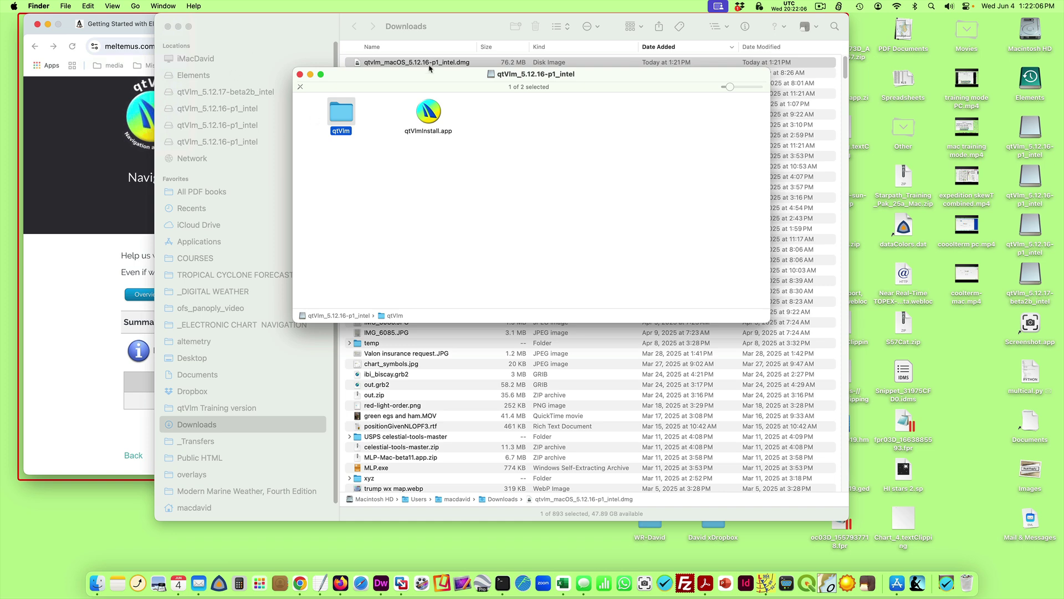
left_click_drag(413, 81, 580, 96)
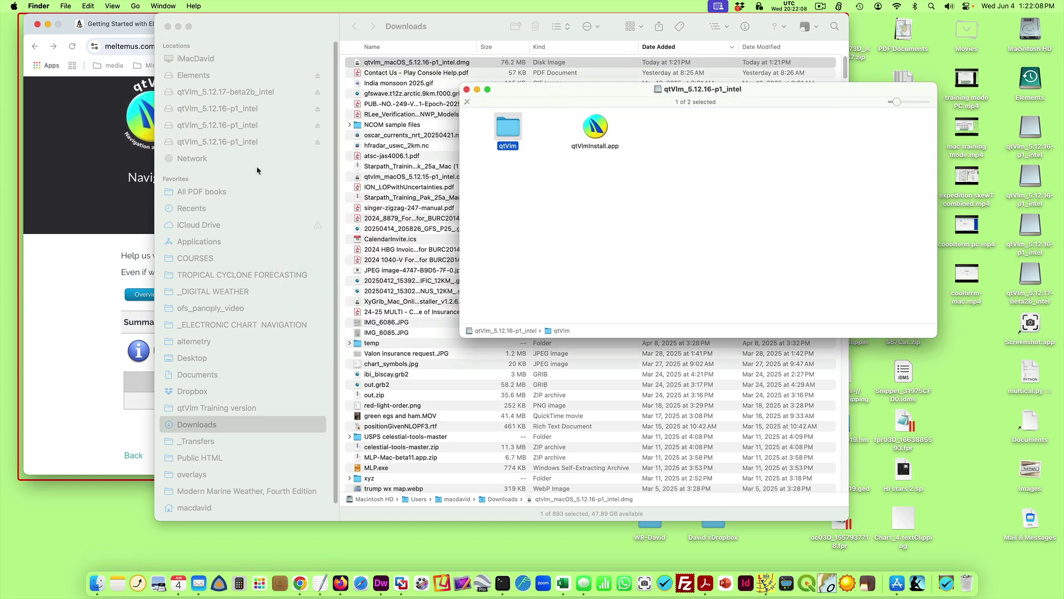
left_click(262, 186)
left_click(199, 244)
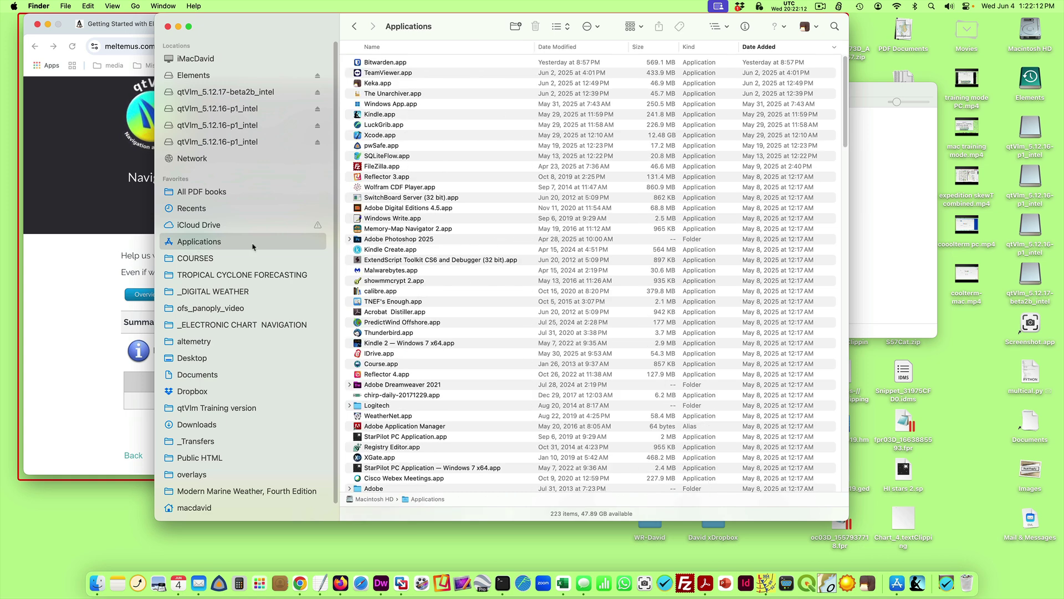
left_click(87, 6)
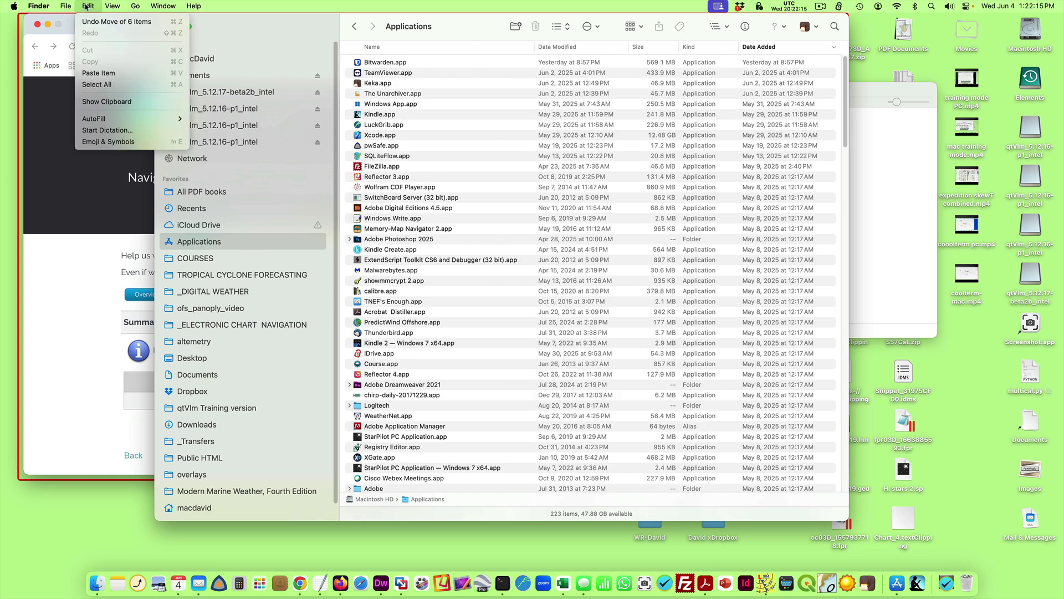
left_click(96, 73)
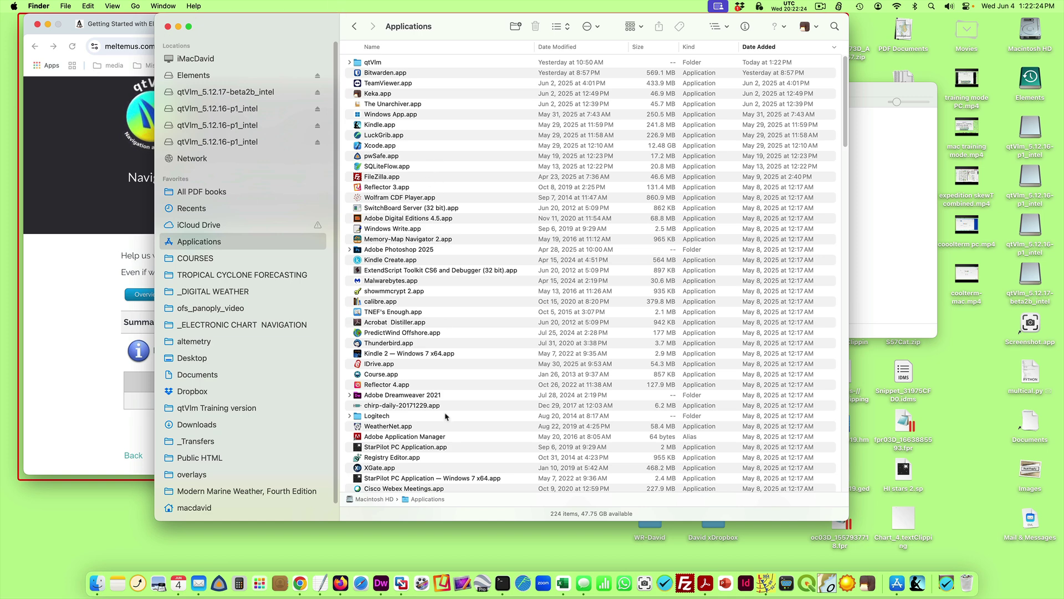
Step: Expand the qtVlm folder in Applications, launch qtVlm.app and allow it to open despite being downloaded from the Internet
left_click(350, 63)
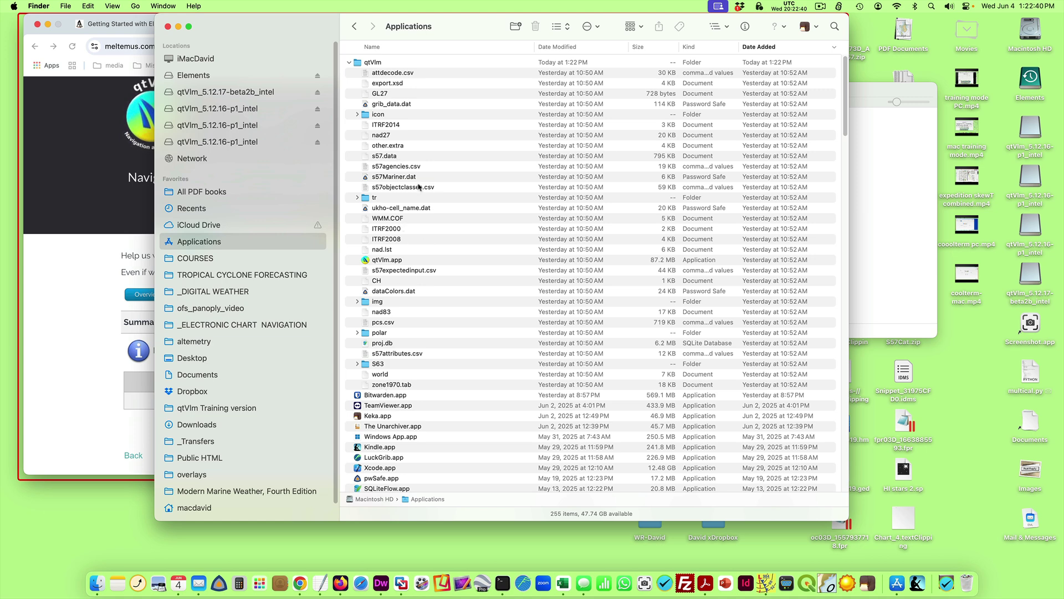
double_click(383, 260)
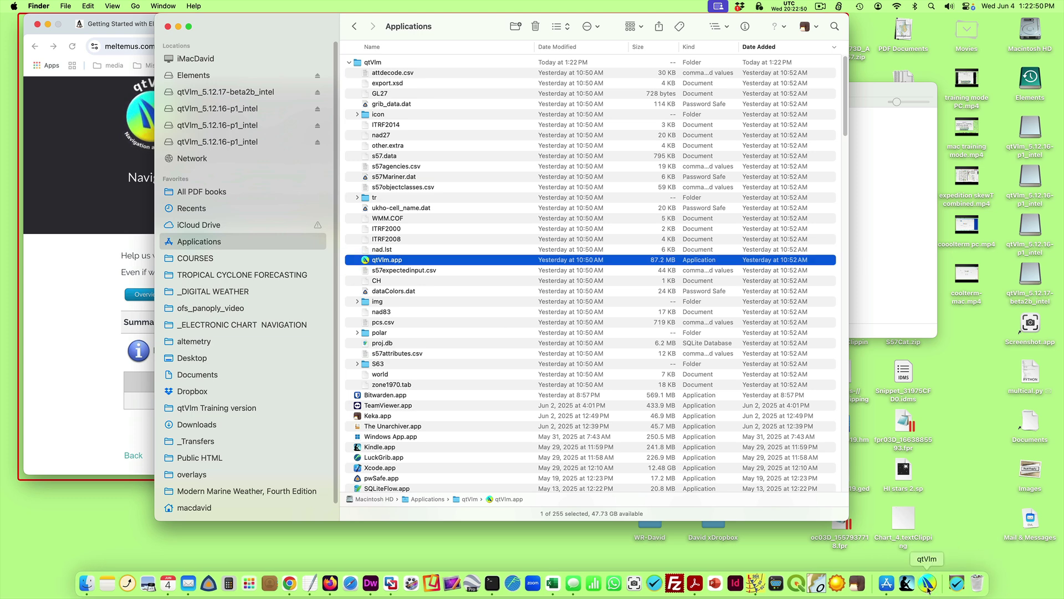
double_click(386, 260)
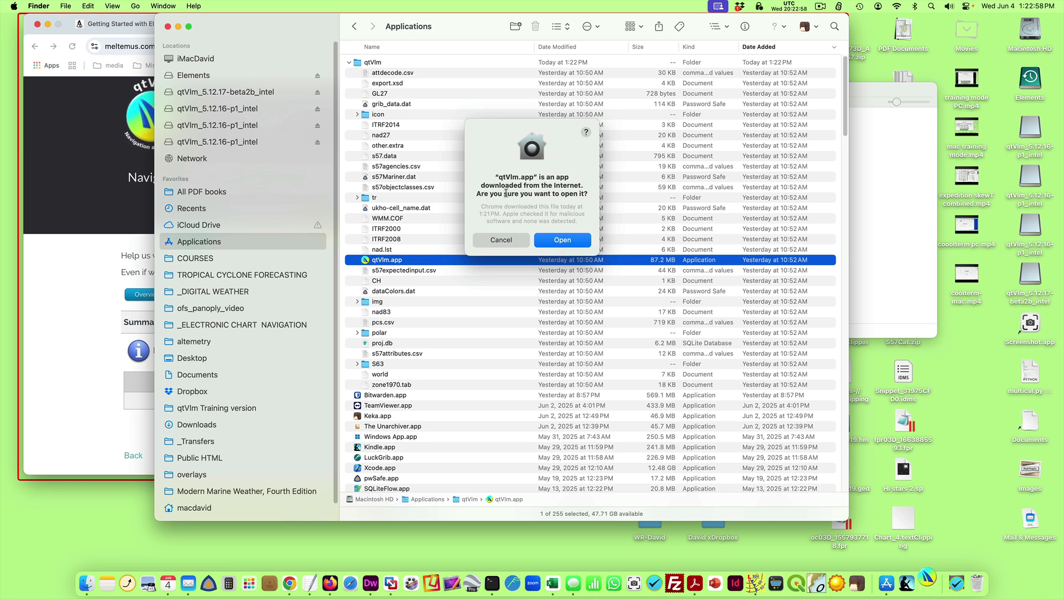
left_click(563, 240)
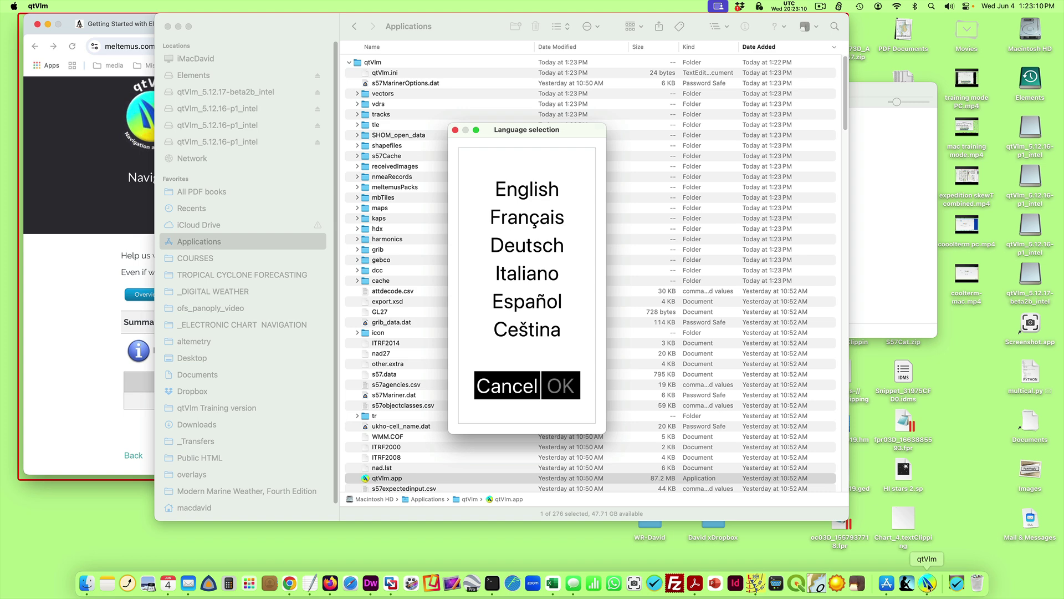
Step: Set qtVlm to be kept in the Dock
right_click(927, 582)
mouse_move(956, 518)
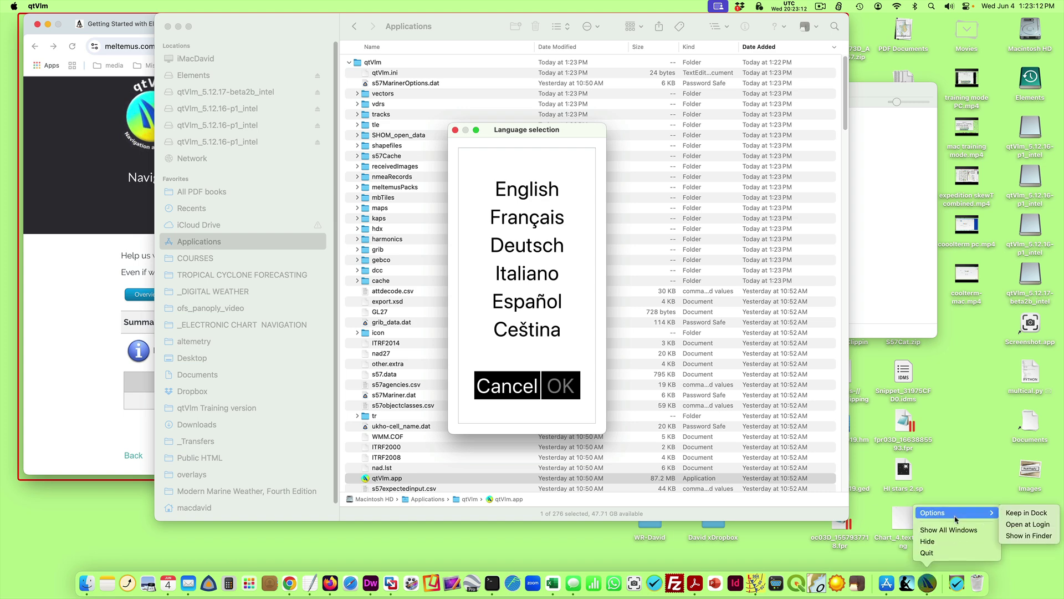
left_click(1028, 517)
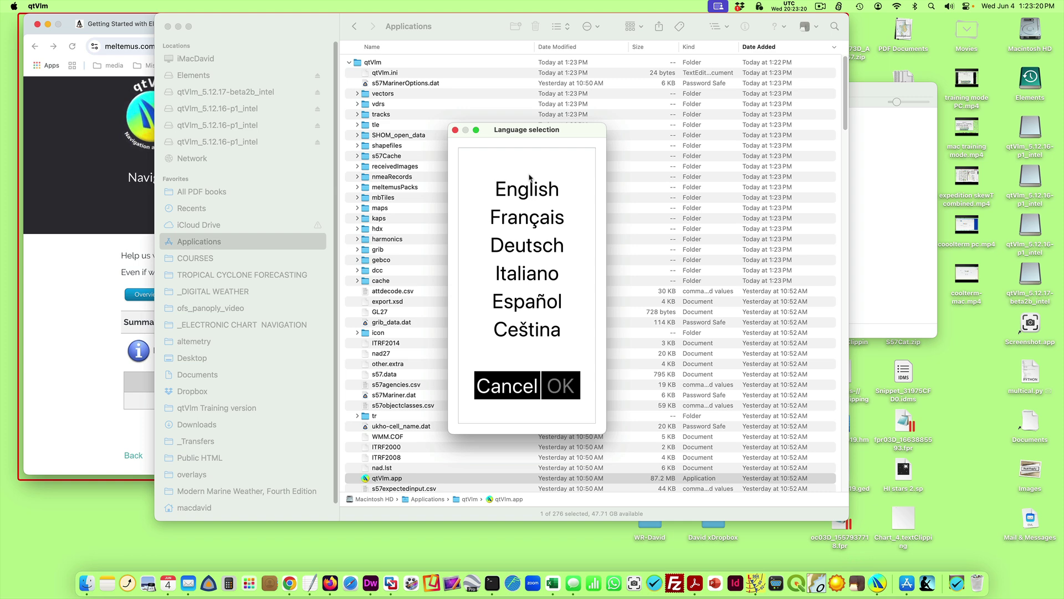
Step: Select English as the qtVlm language and download the missing charts
left_click(515, 192)
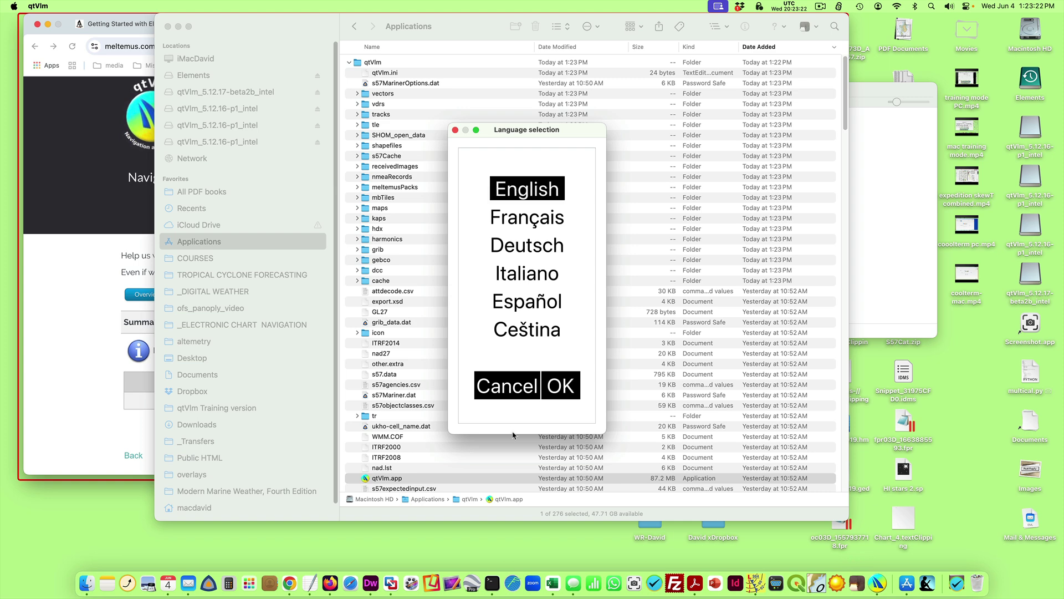
left_click(557, 385)
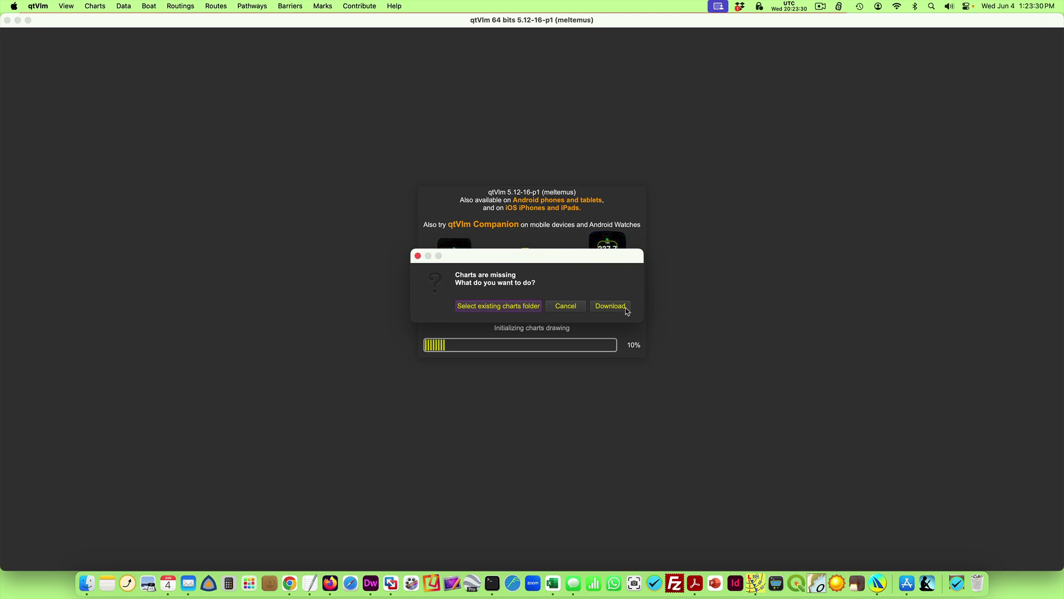
left_click(608, 310)
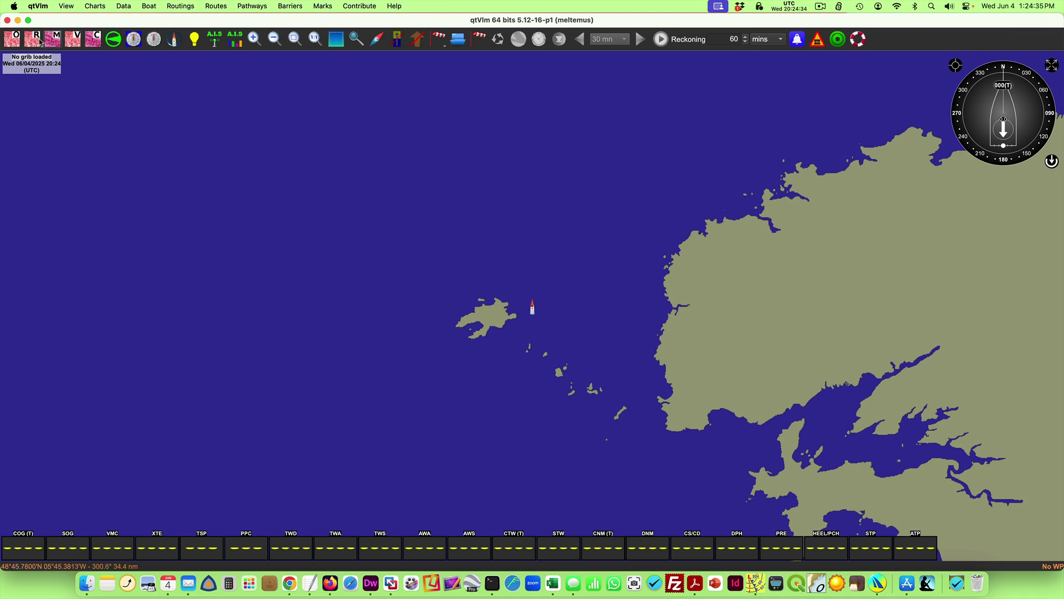
Step: Close qtVlm and the Finder window of the Applications folder
left_click(7, 20)
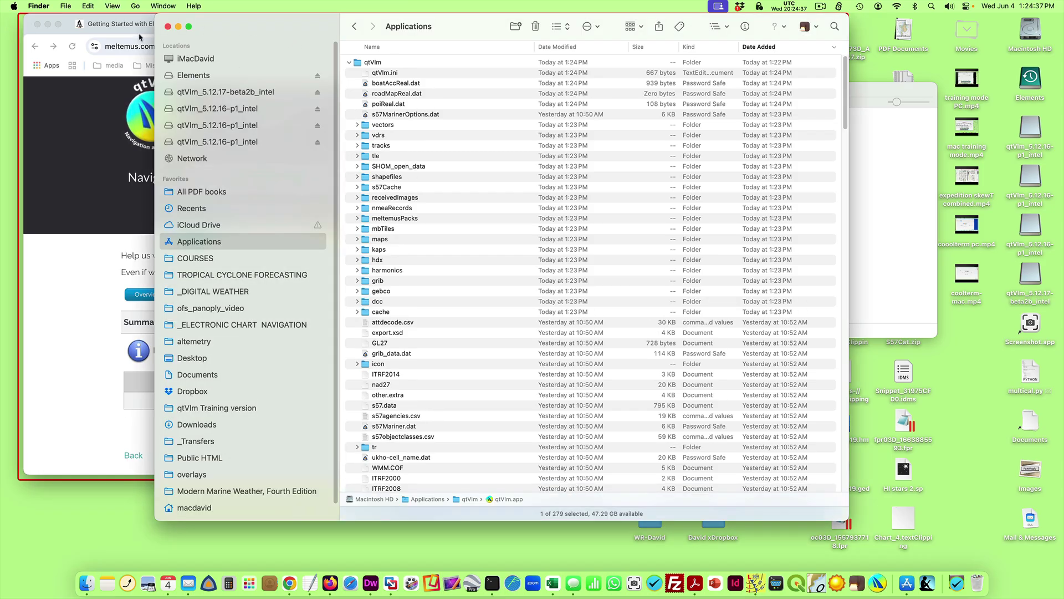
left_click(168, 27)
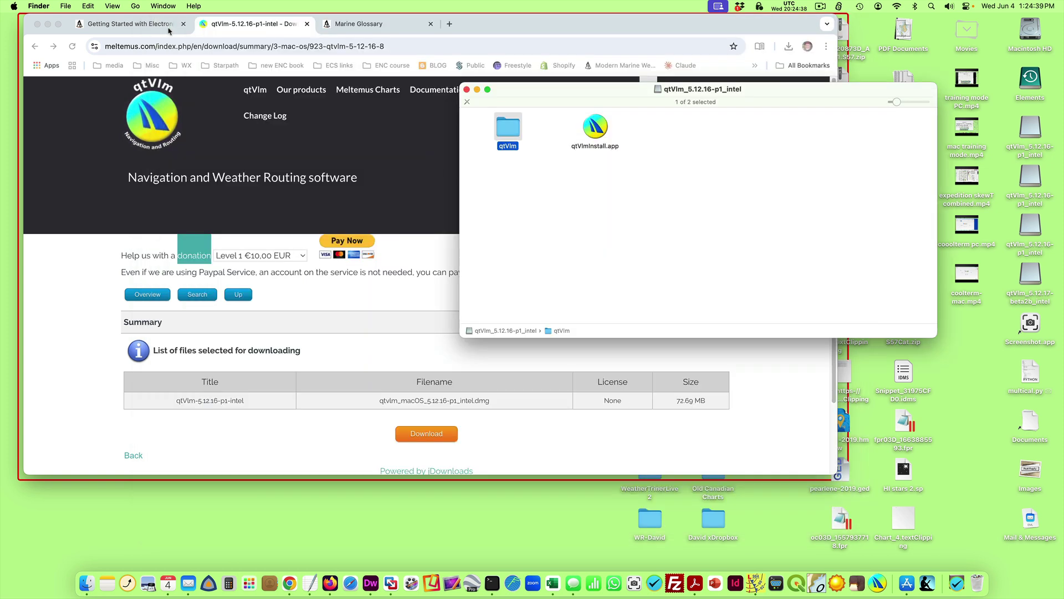
Step: Close the installer disk image window and save training.dat from the Getting Started page to the Downloads folder
left_click(467, 90)
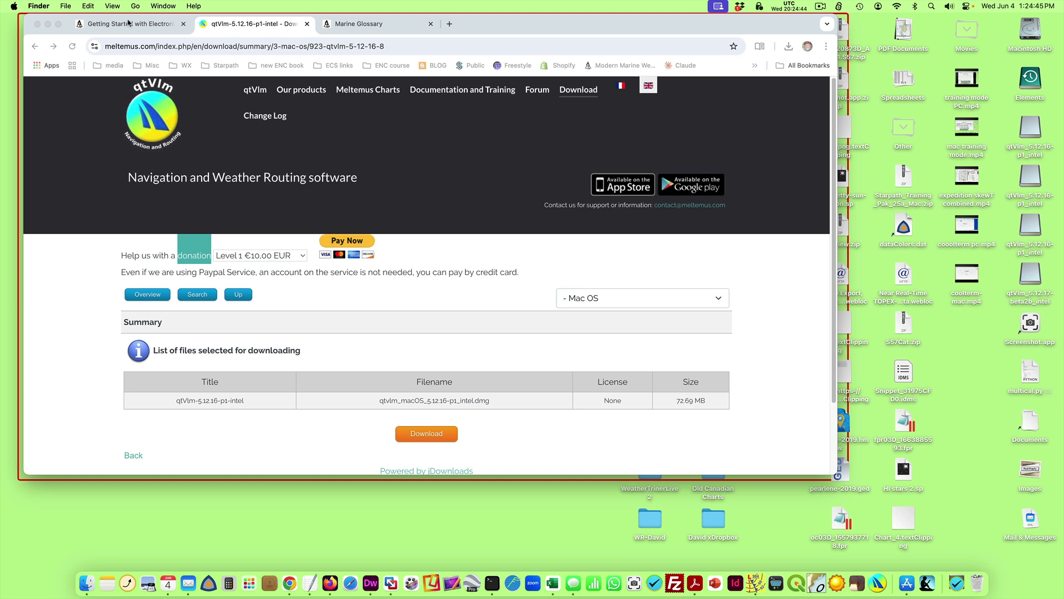
left_click(128, 24)
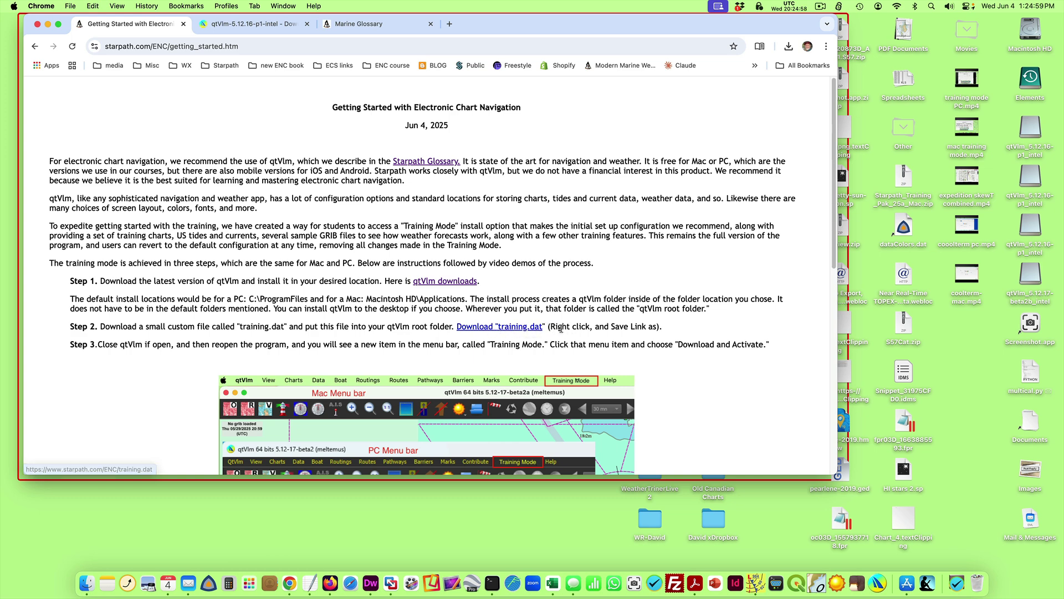
right_click(515, 329)
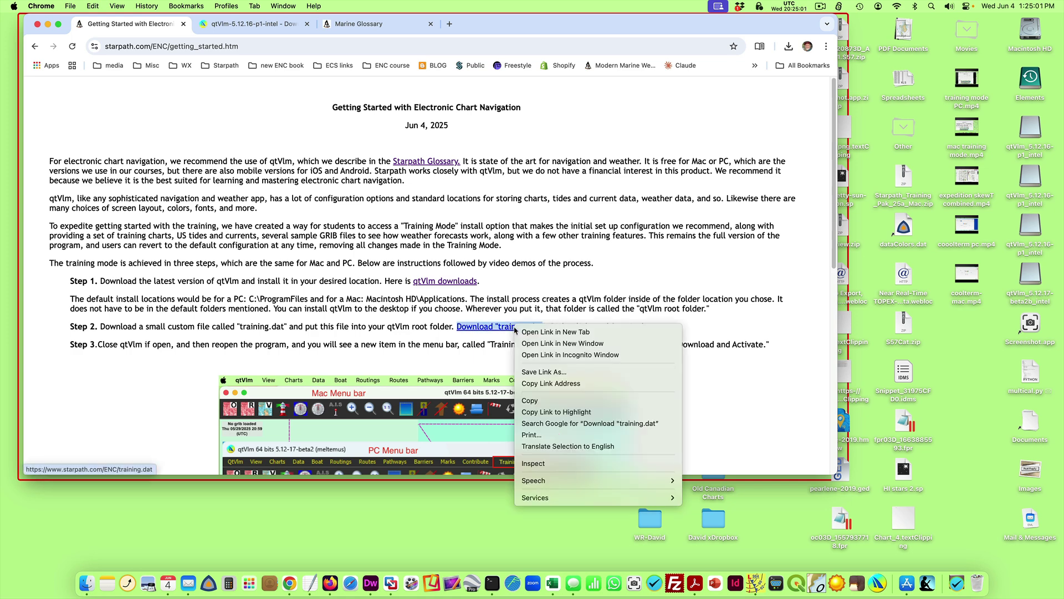
left_click(560, 372)
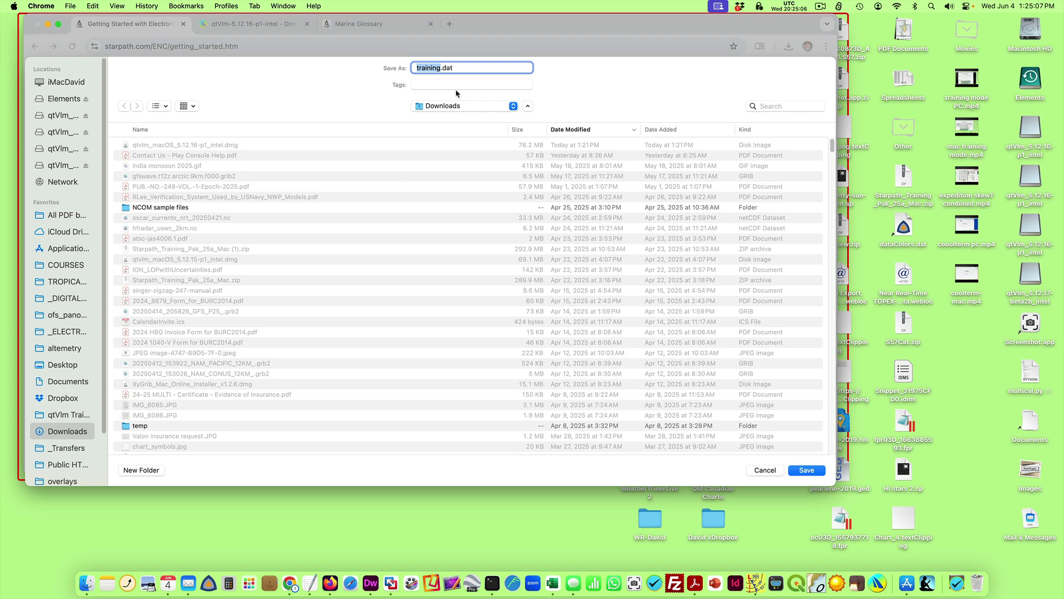
left_click(802, 472)
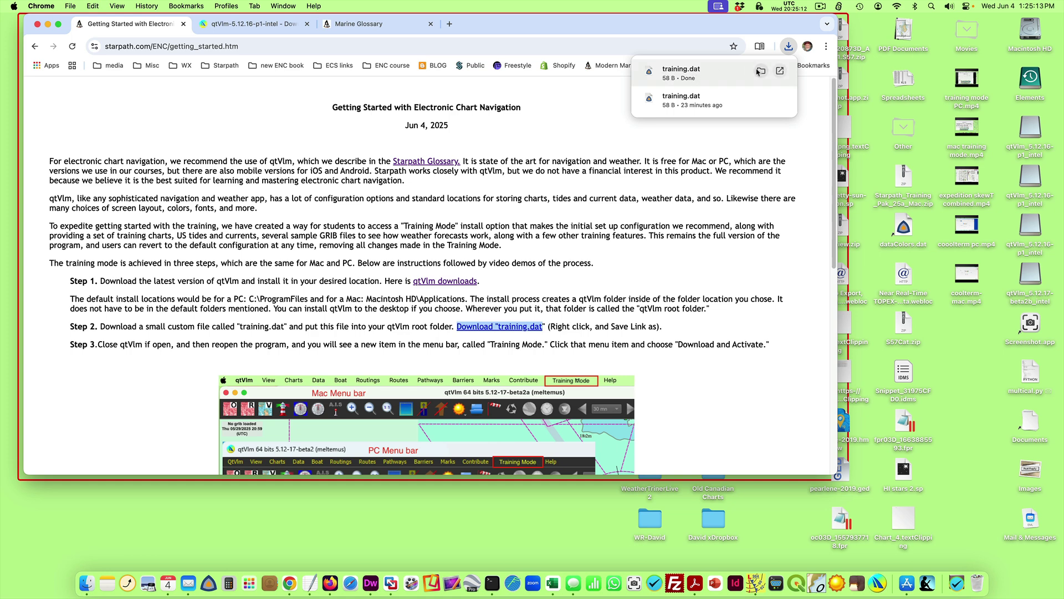
Step: Copy the newly downloaded training.dat from Downloads into the qtVlm folder in Applications
left_click(764, 71)
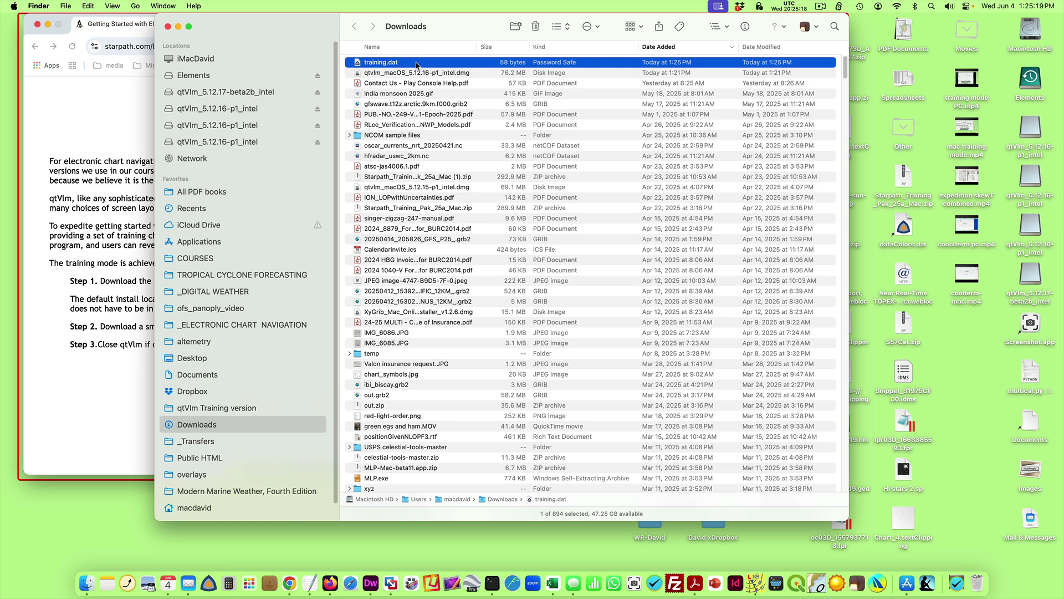
left_click(88, 6)
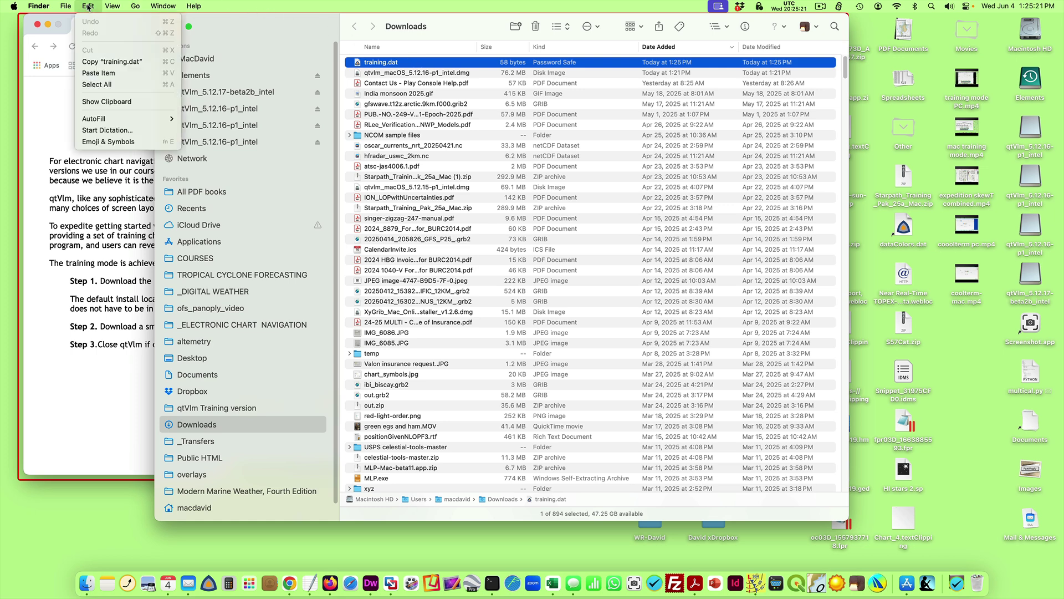
left_click(112, 65)
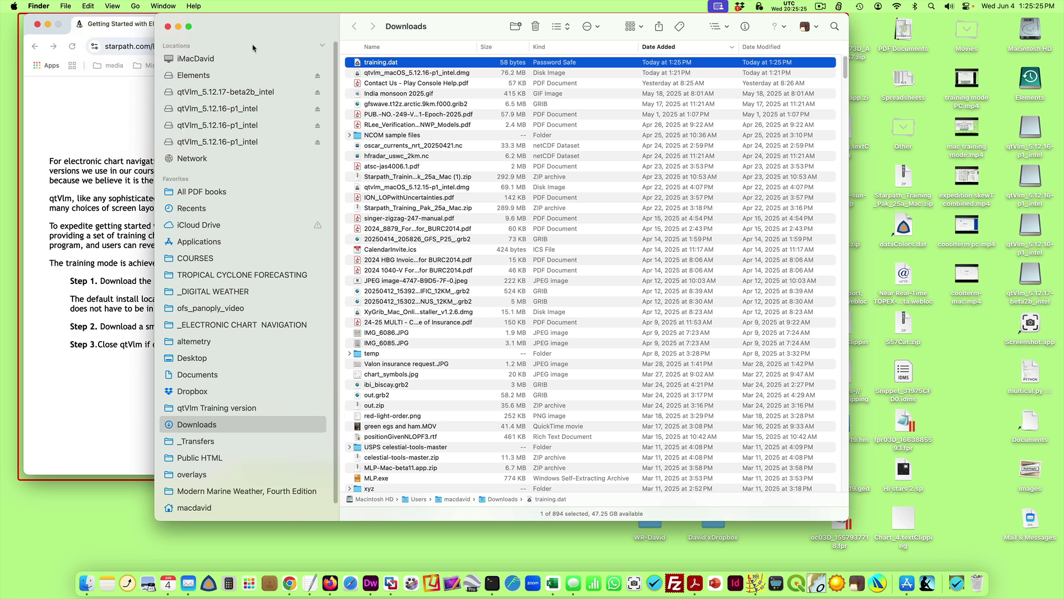
left_click(204, 242)
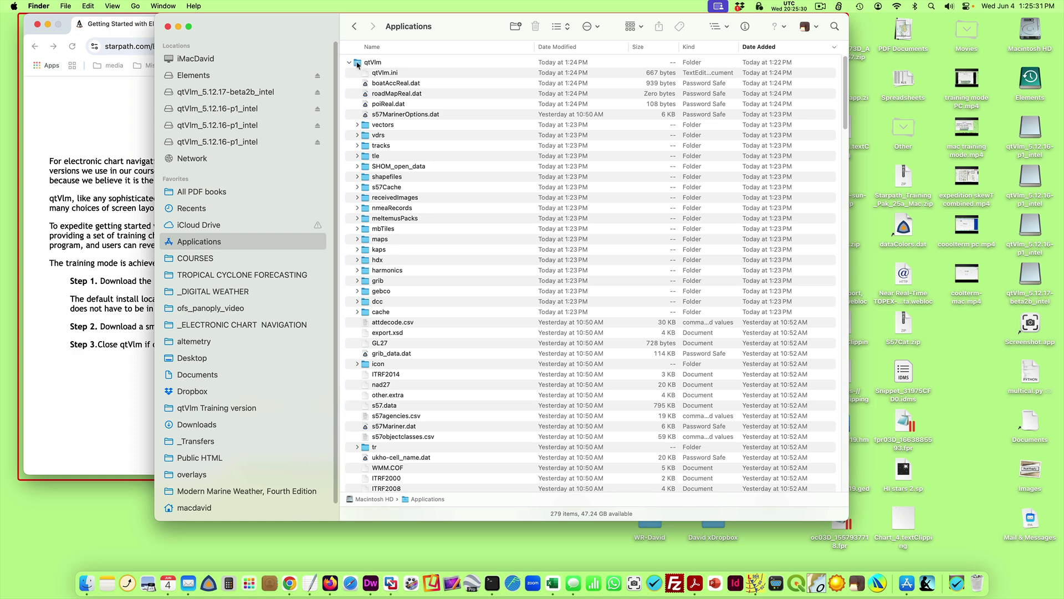
double_click(358, 64)
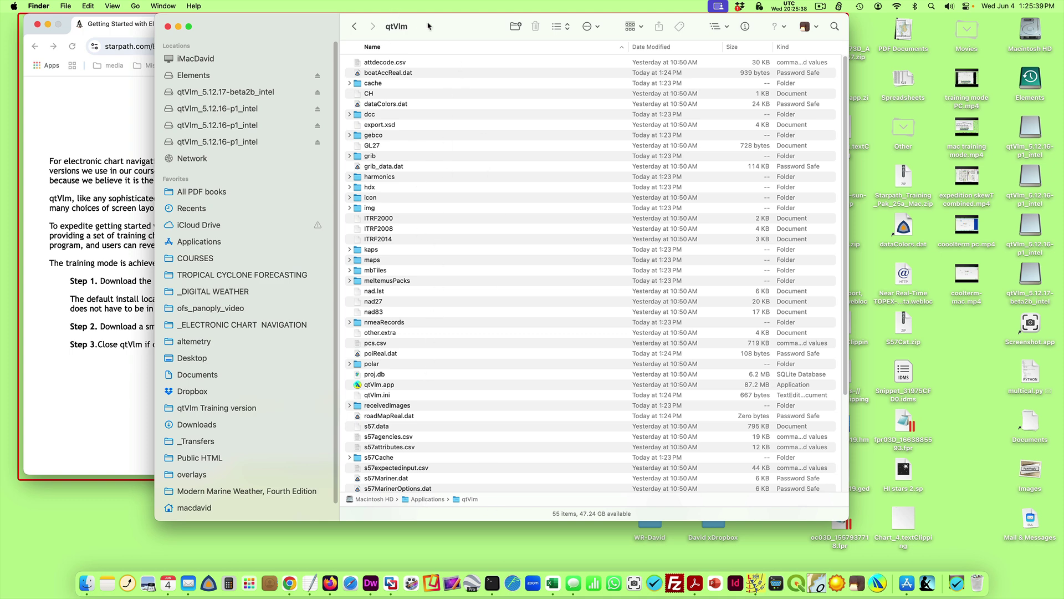
left_click(87, 6)
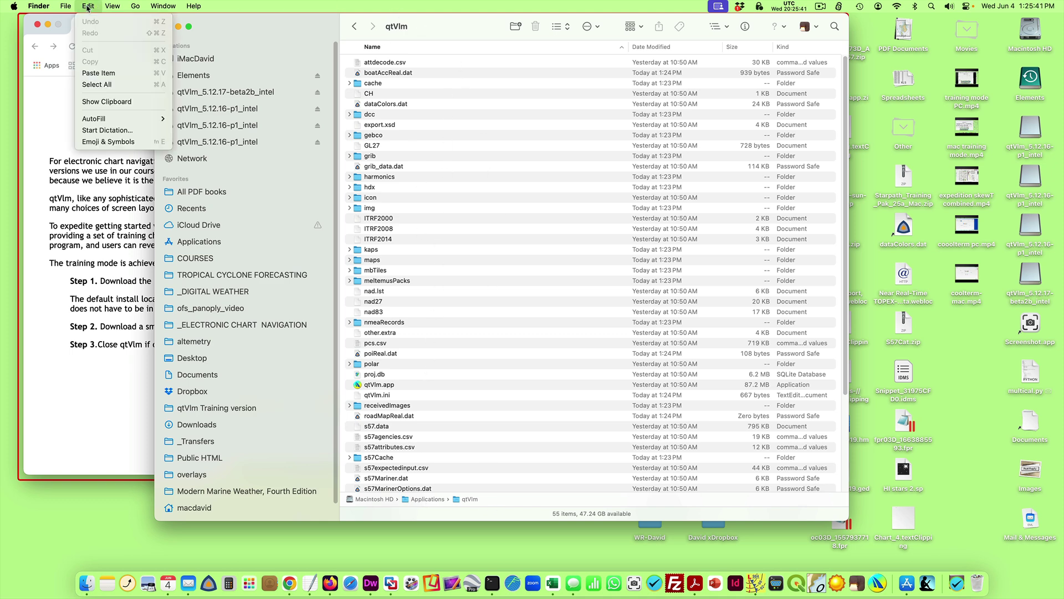
left_click(123, 73)
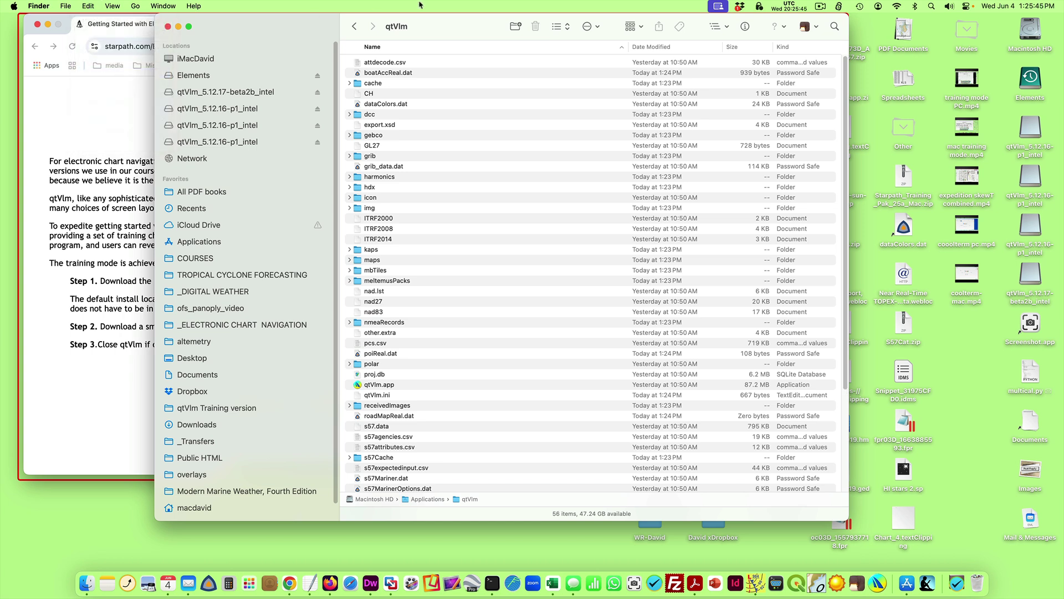
Step: Sort the qtVlm folder by date modified and launch qtVlm.app from it
left_click(652, 47)
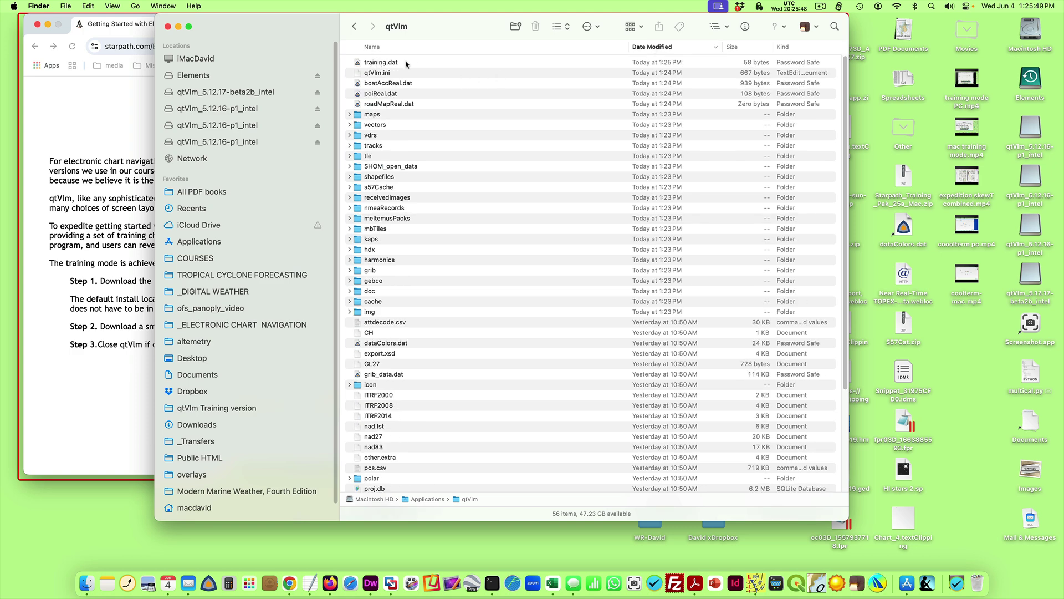
scroll(475, 328, "down", 5)
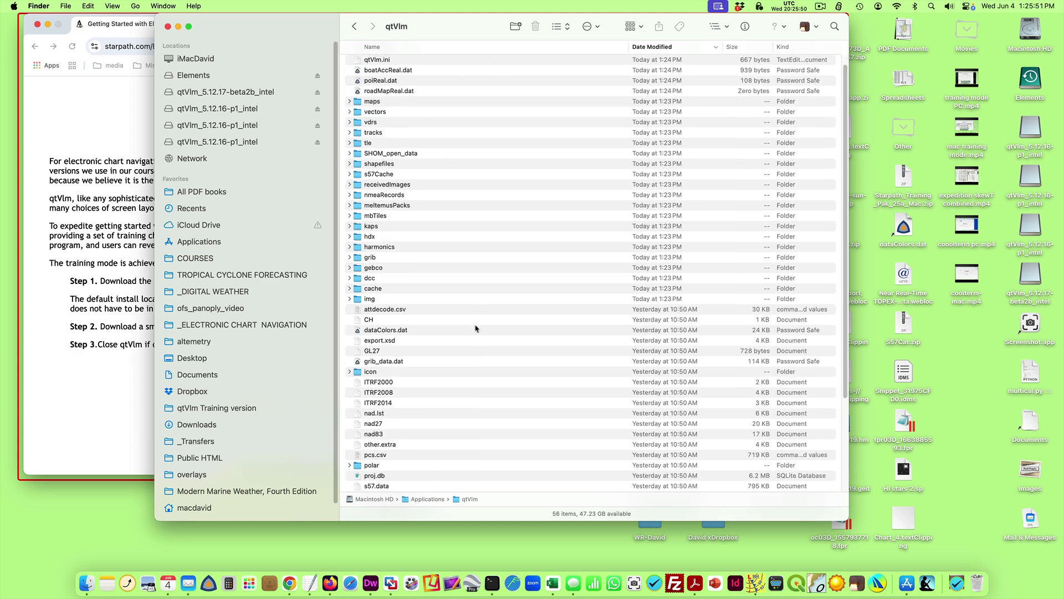
scroll(475, 328, "down", 1)
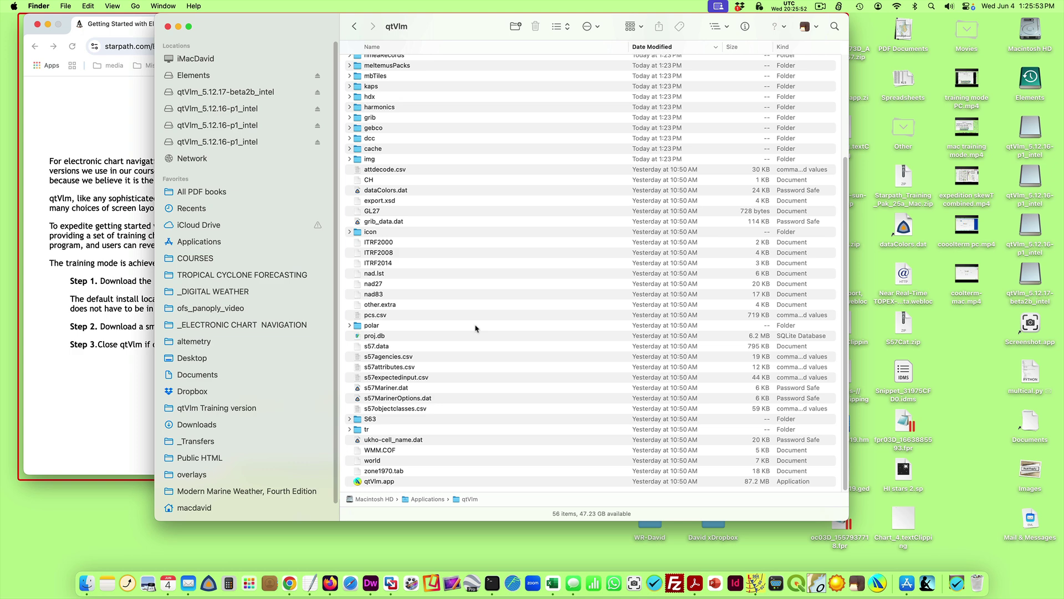
scroll(475, 329, "up", 3)
scroll(475, 328, "down", 3)
double_click(376, 482)
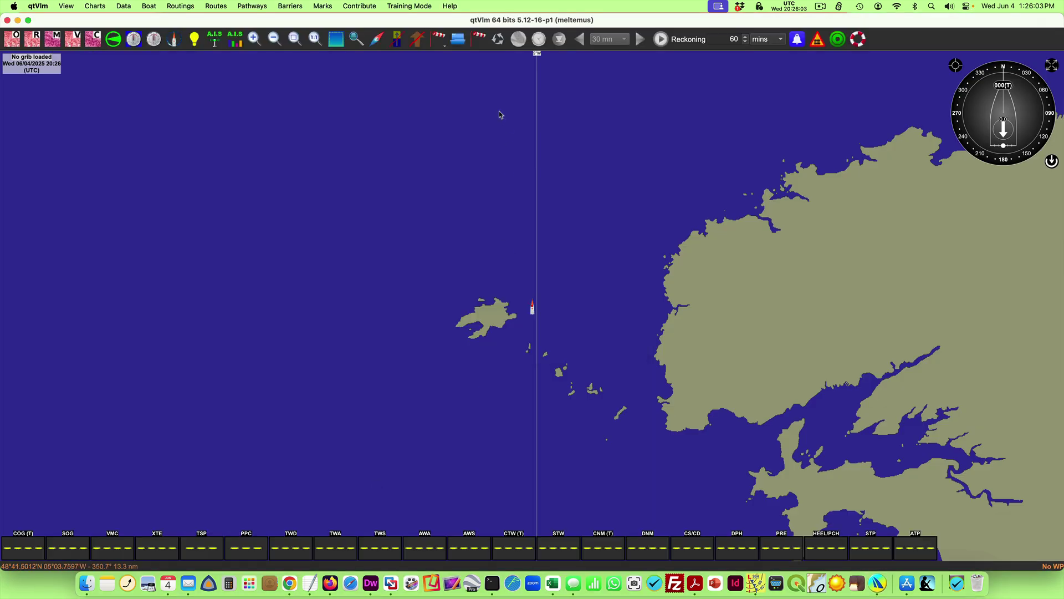
Step: Download and activate the Training Mode in qtVlm
left_click(405, 8)
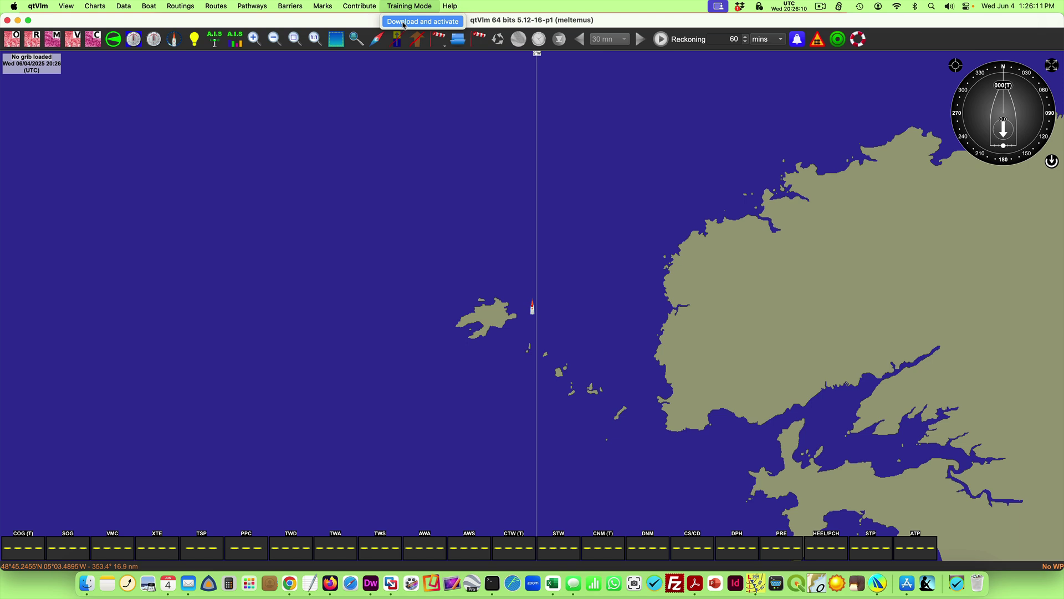
left_click(405, 23)
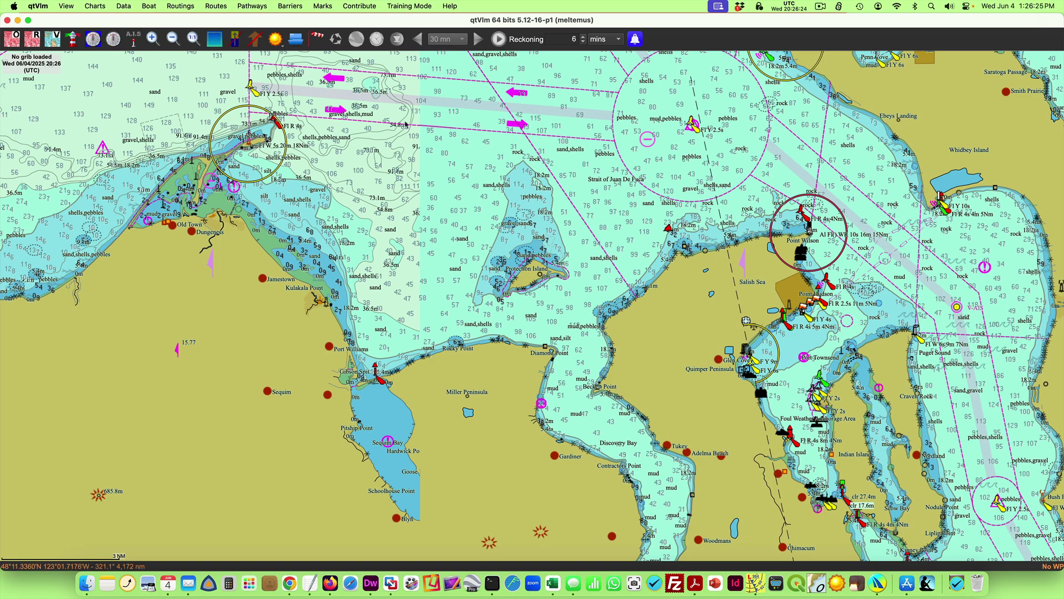
scroll(461, 235, "down", 5)
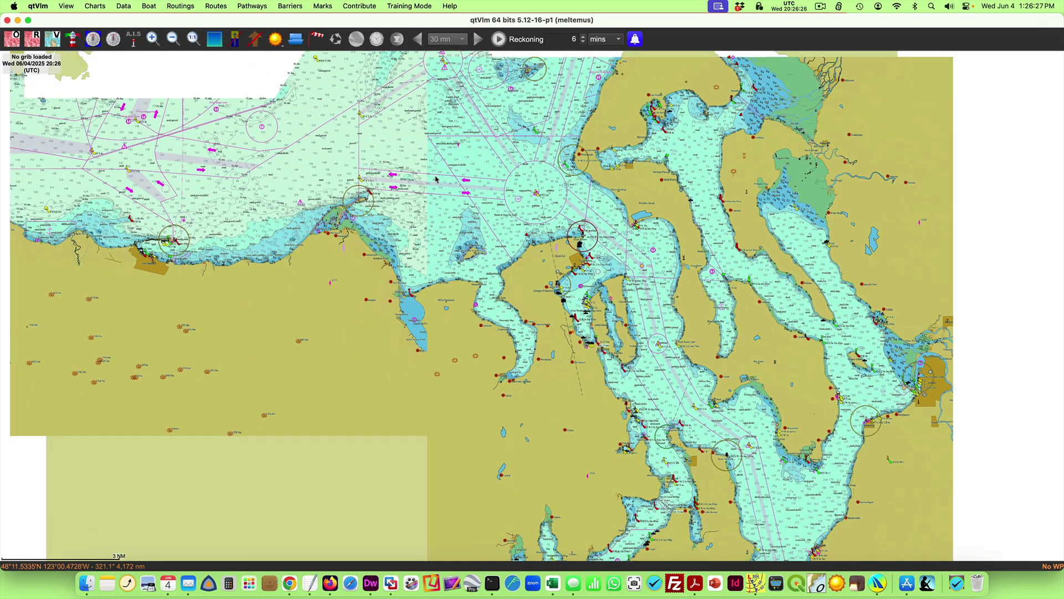
scroll(436, 179, "down", 4)
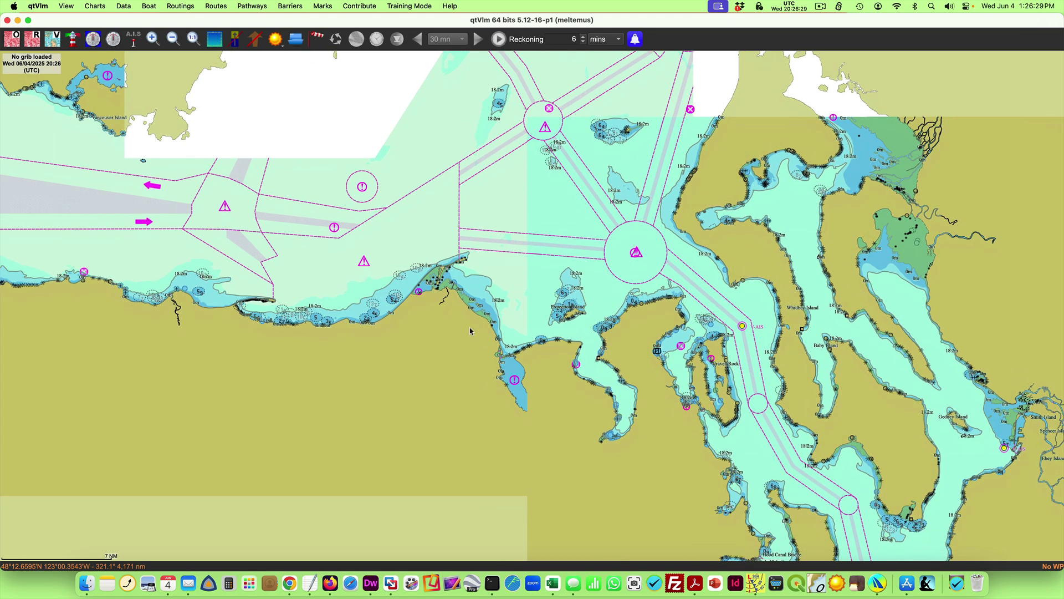
scroll(470, 333, "down", 2)
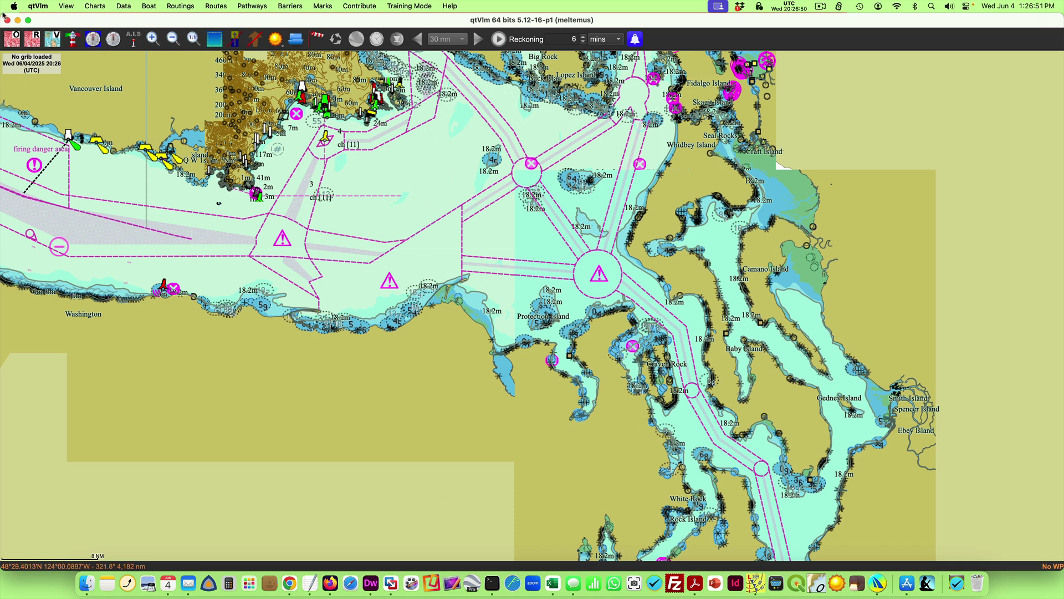
Step: Turn off the vector chart display and switch on raster mode
left_click(53, 38)
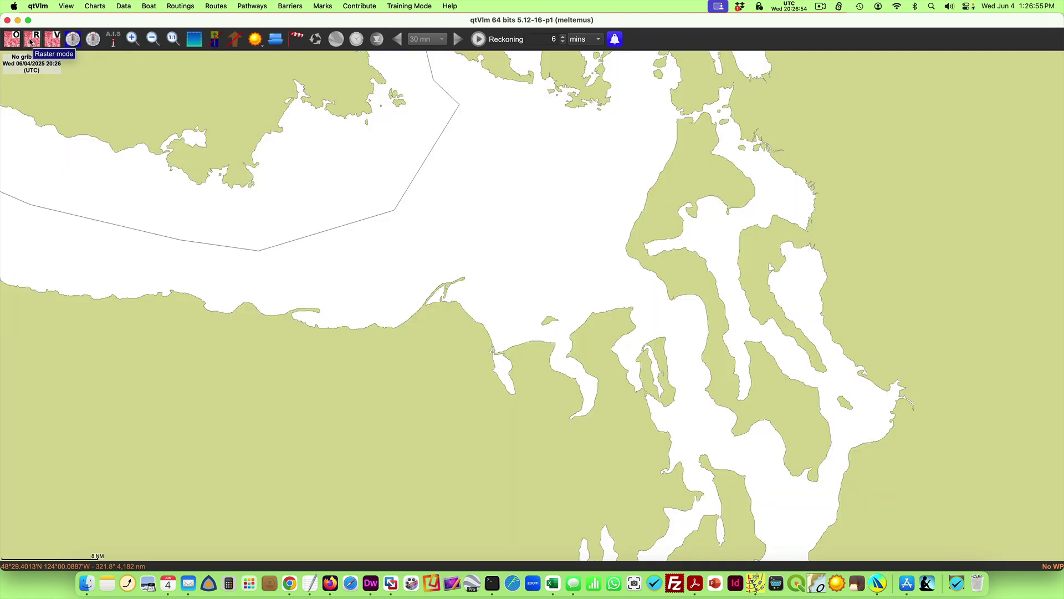
left_click(31, 41)
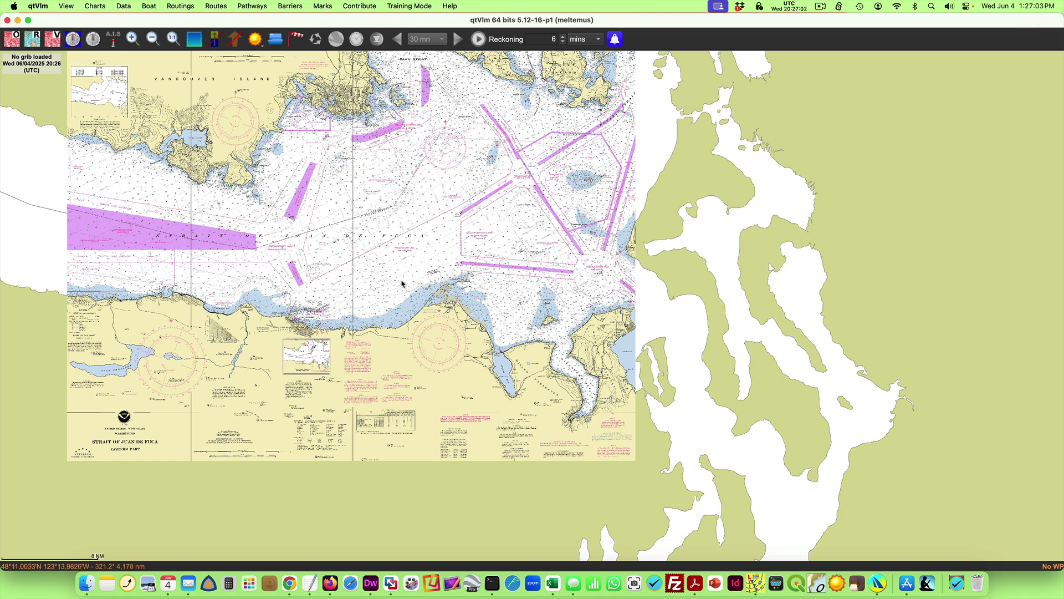
scroll(402, 283, "up", 1)
scroll(402, 284, "up", 1)
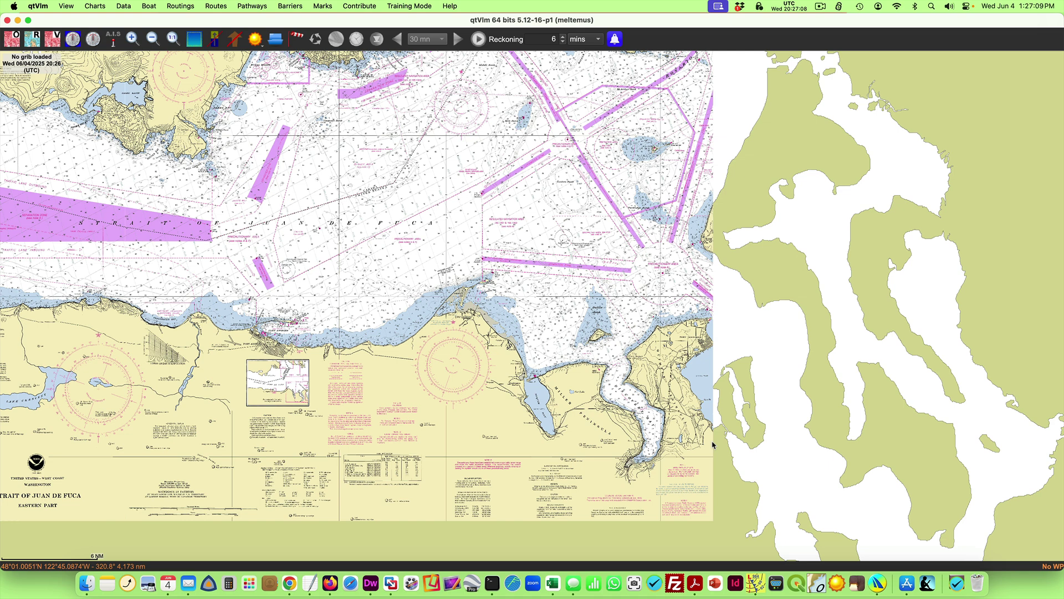
Step: Show only the Strait of Juan de Fuca Eastern Part raster chart and view its navigation area close up
right_click(408, 205)
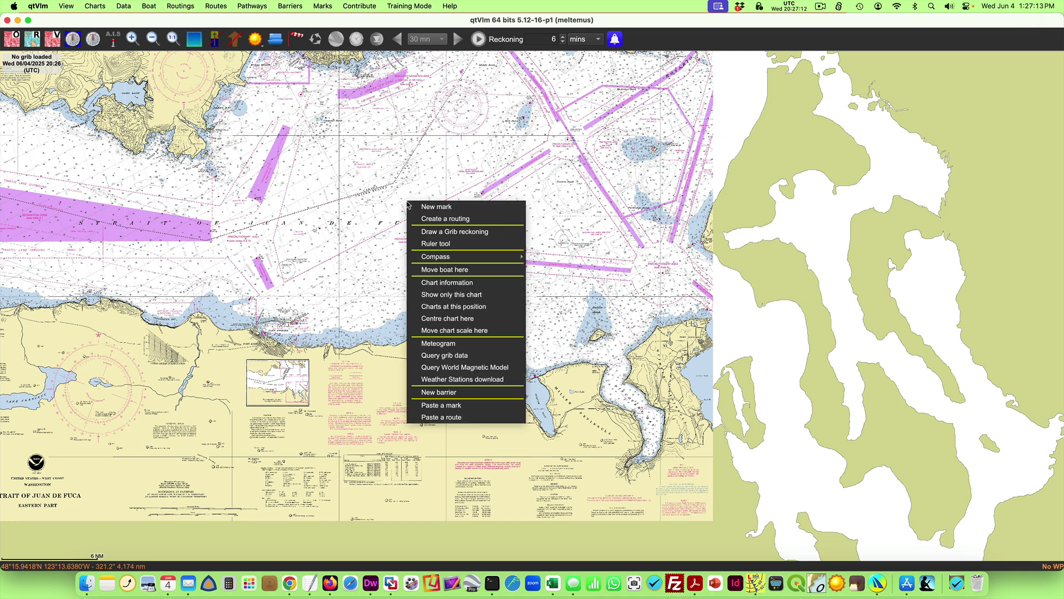
left_click(469, 299)
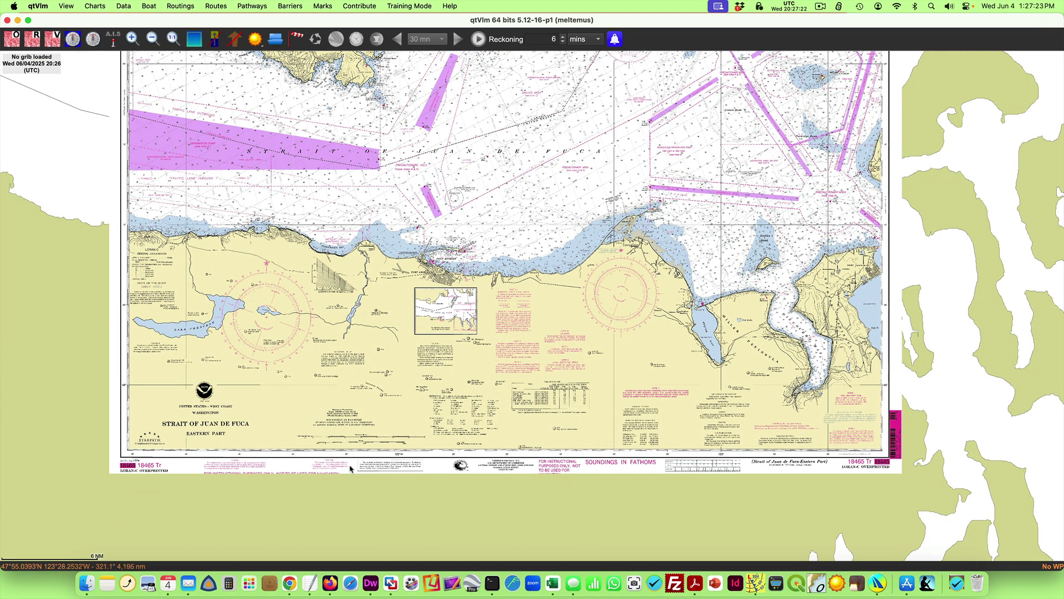
left_click_drag(507, 180, 482, 238)
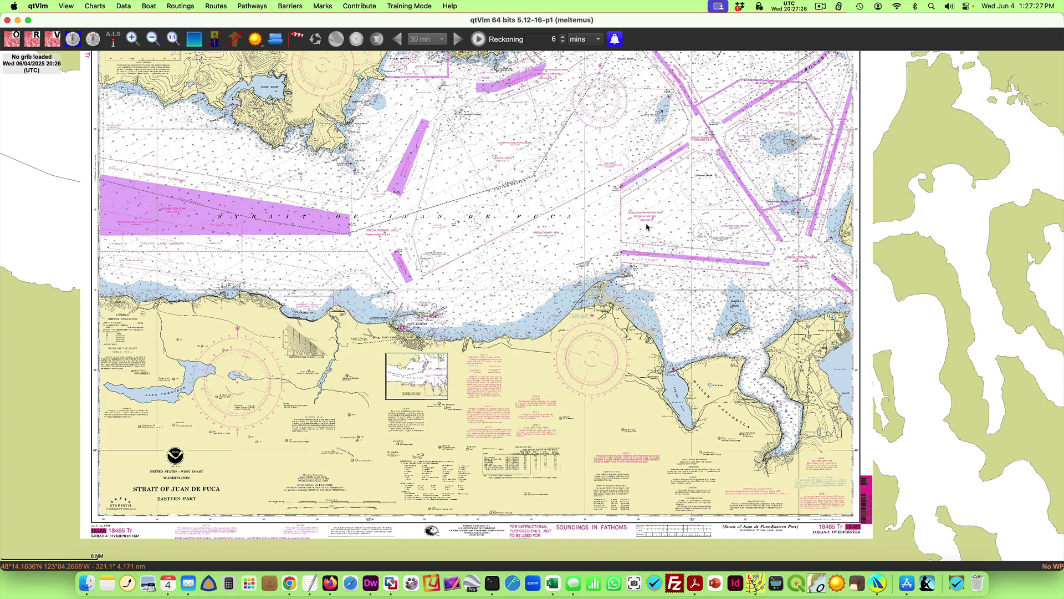
scroll(646, 227, "up", 2)
scroll(629, 252, "up", 2)
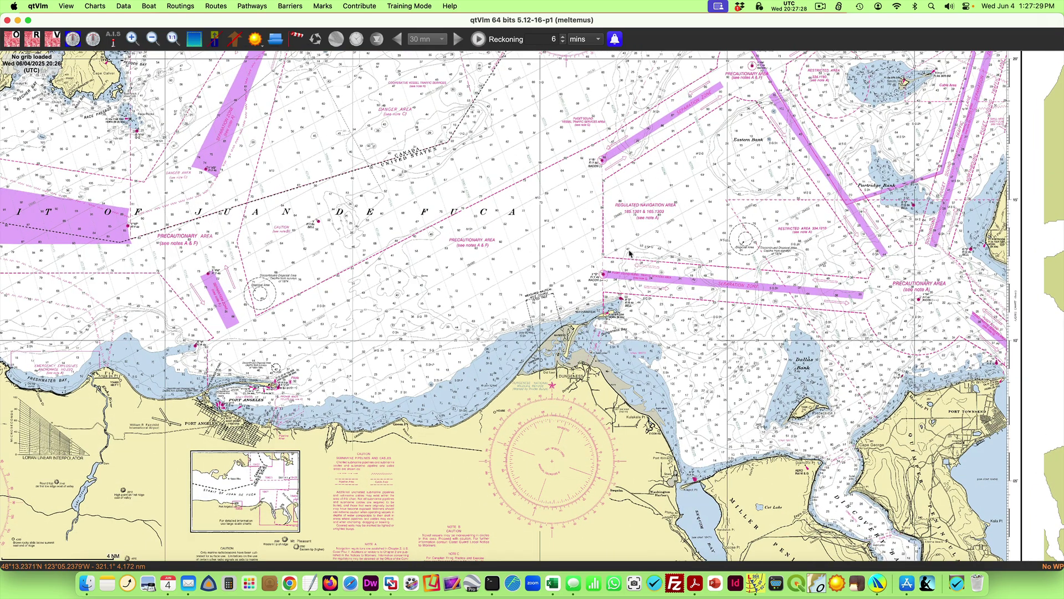